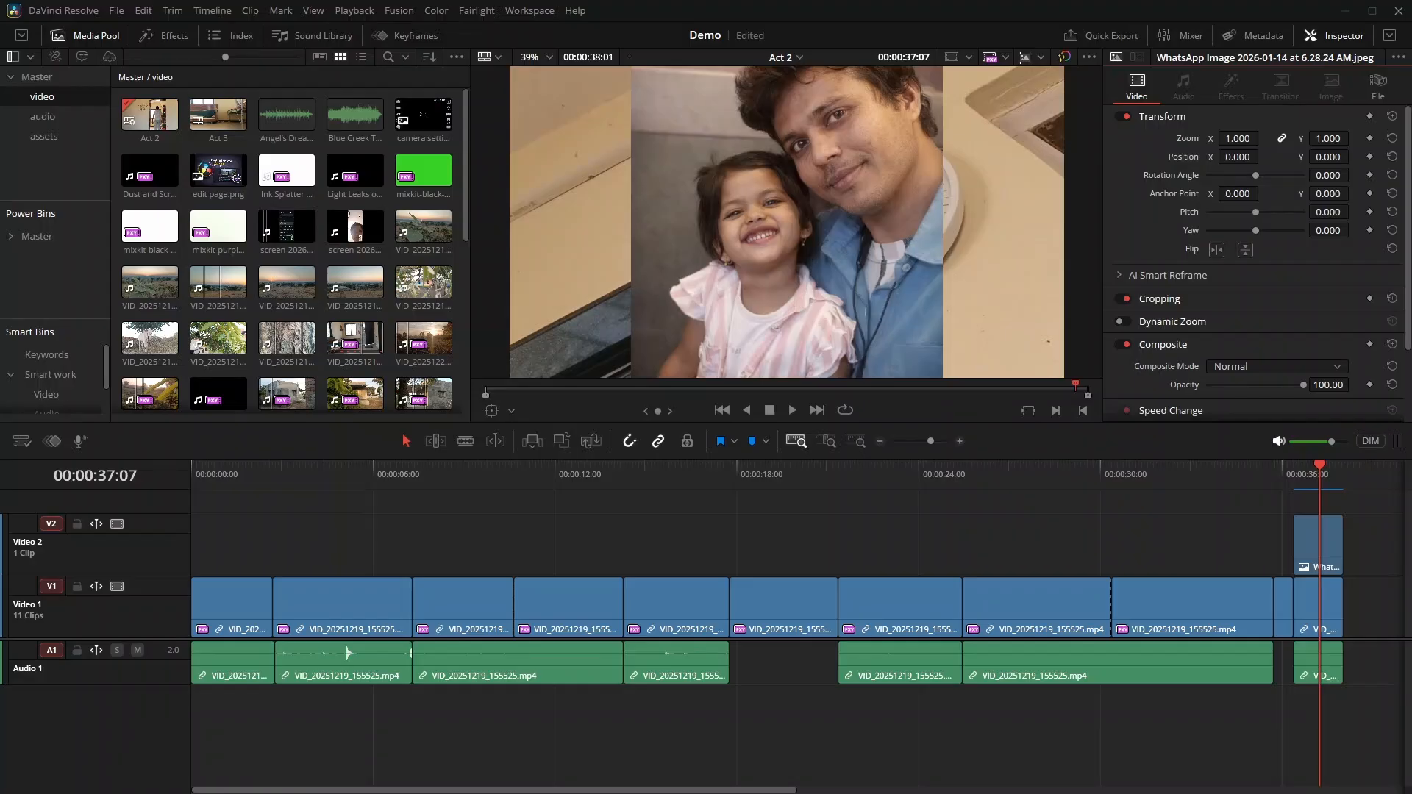
Scale the photo on Video 2 to a zoom of 0.420, set its X position to -750 and rotate it about 30.23 degrees.
mouse_move(1237, 156)
mouse_down()
mouse_move(1265, 157)
mouse_move(1263, 138)
mouse_move(1248, 138)
mouse_up()
drag(1255, 175, 1259, 175)
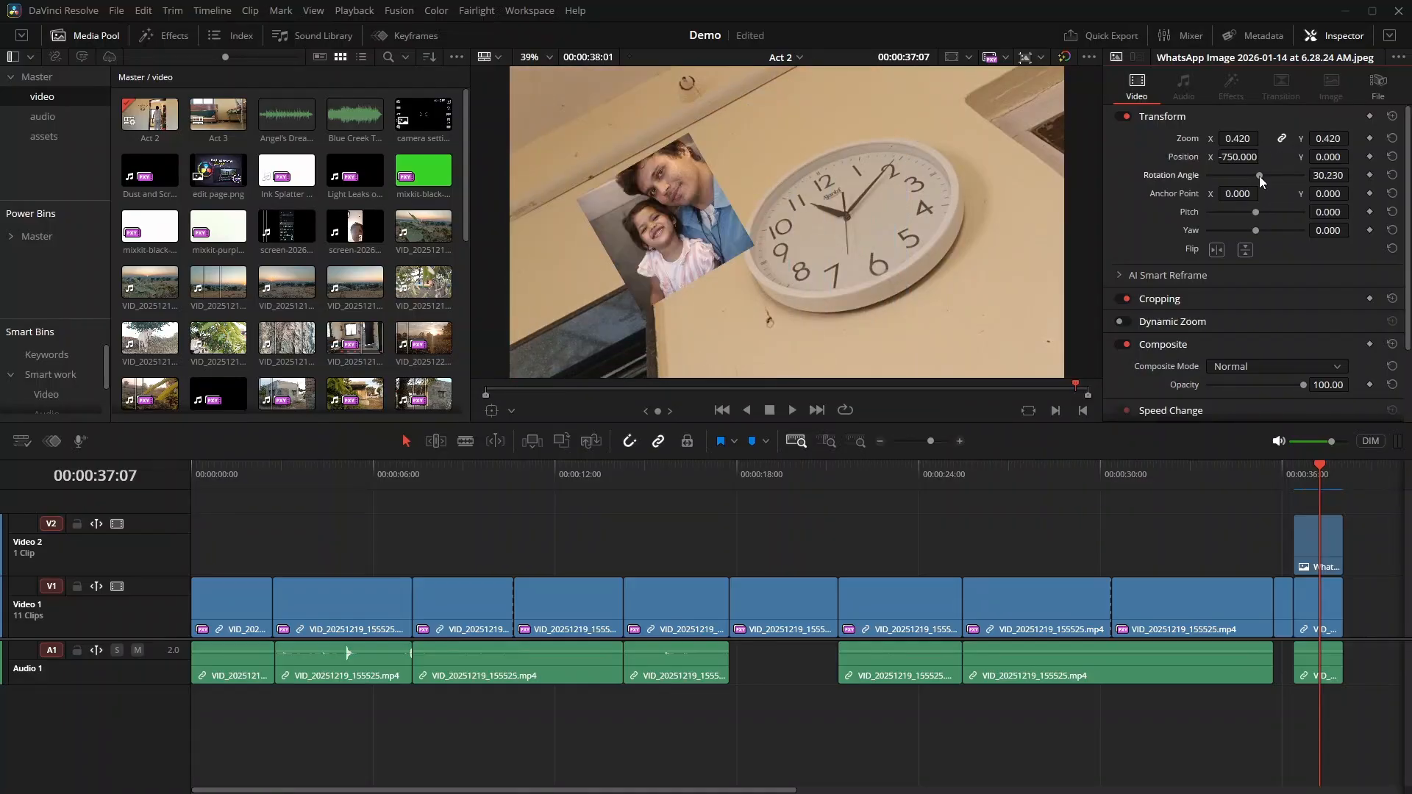
Use the viewer's Transform overlay to move the photo over the clock and stretch it to about 0.742 X and 0.678 Y zoom.
click(511, 412)
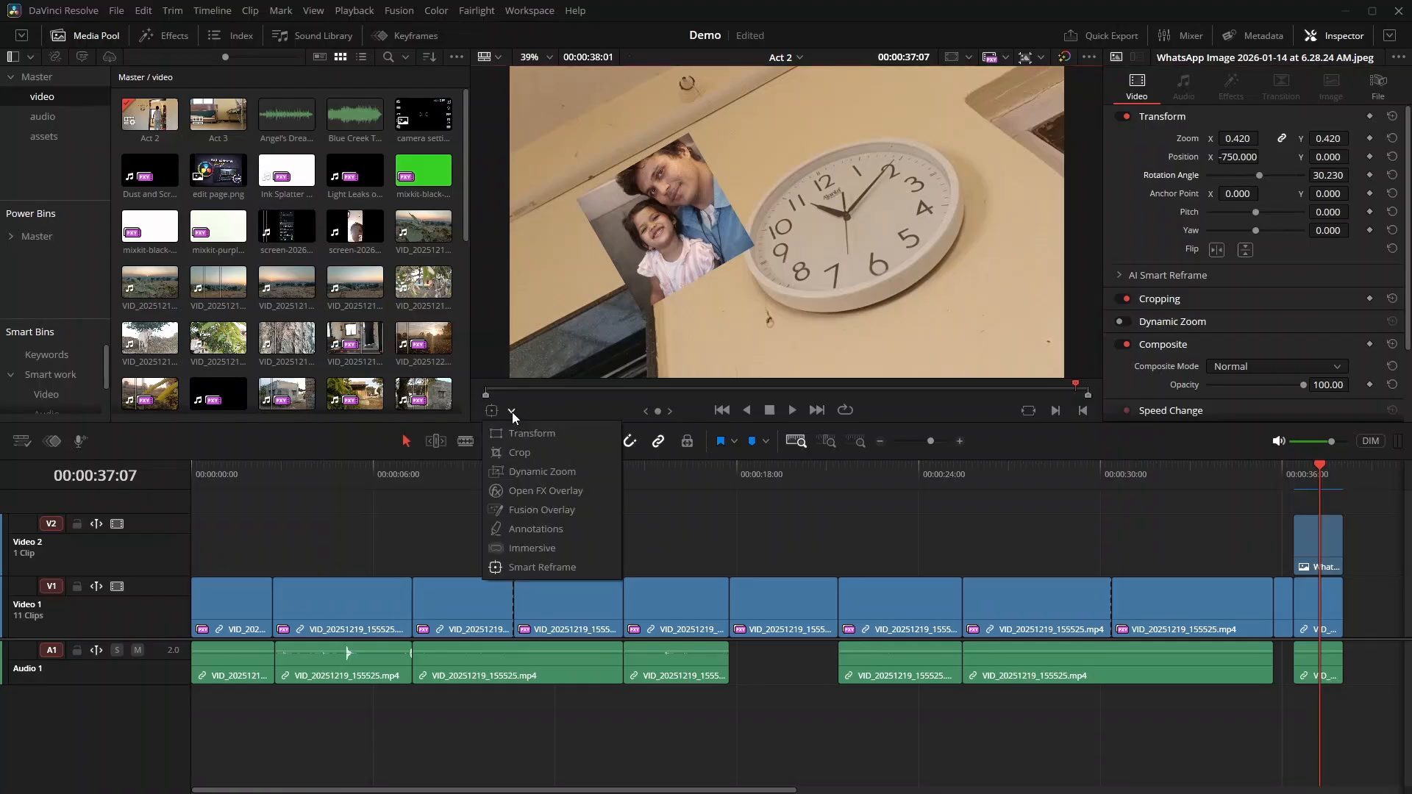
click(589, 433)
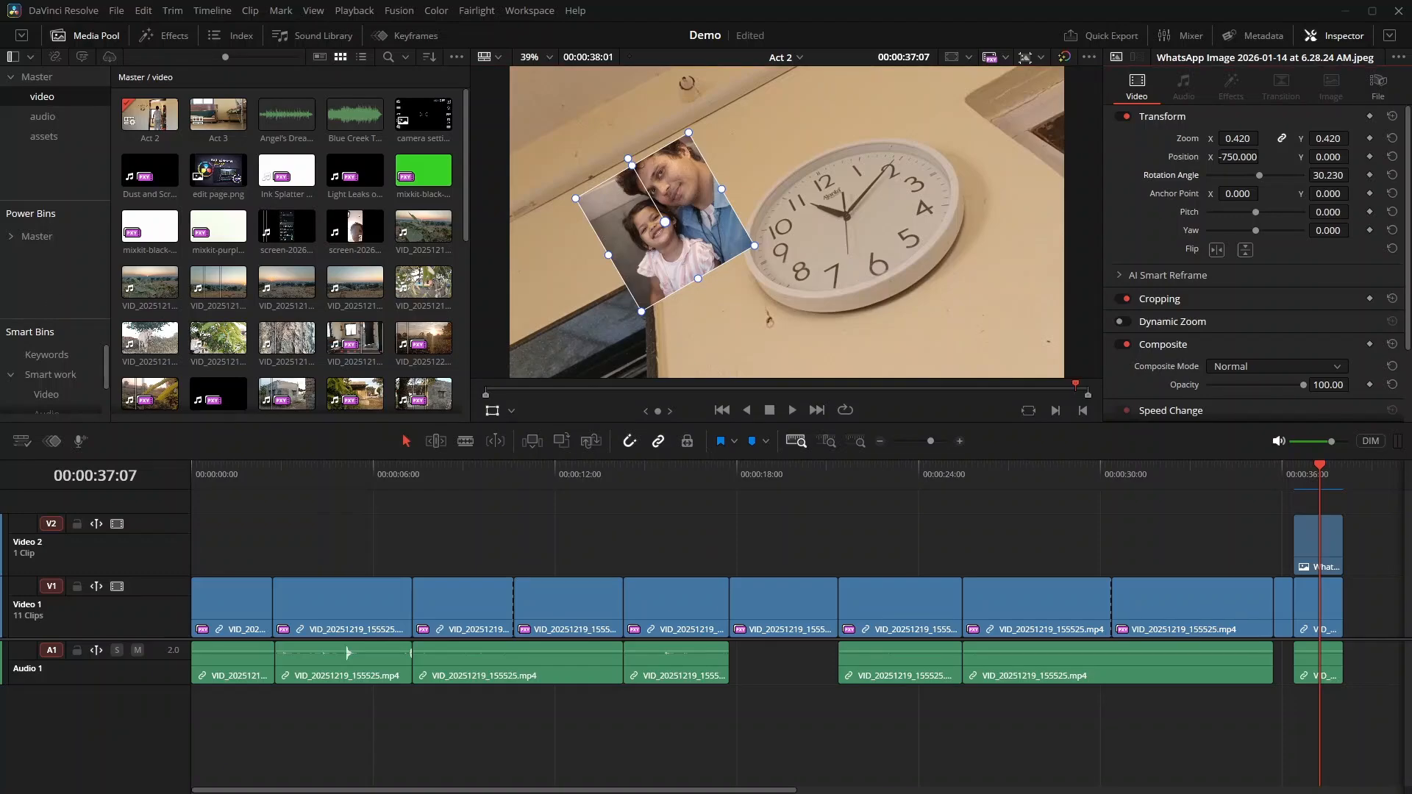
drag(693, 231, 879, 237)
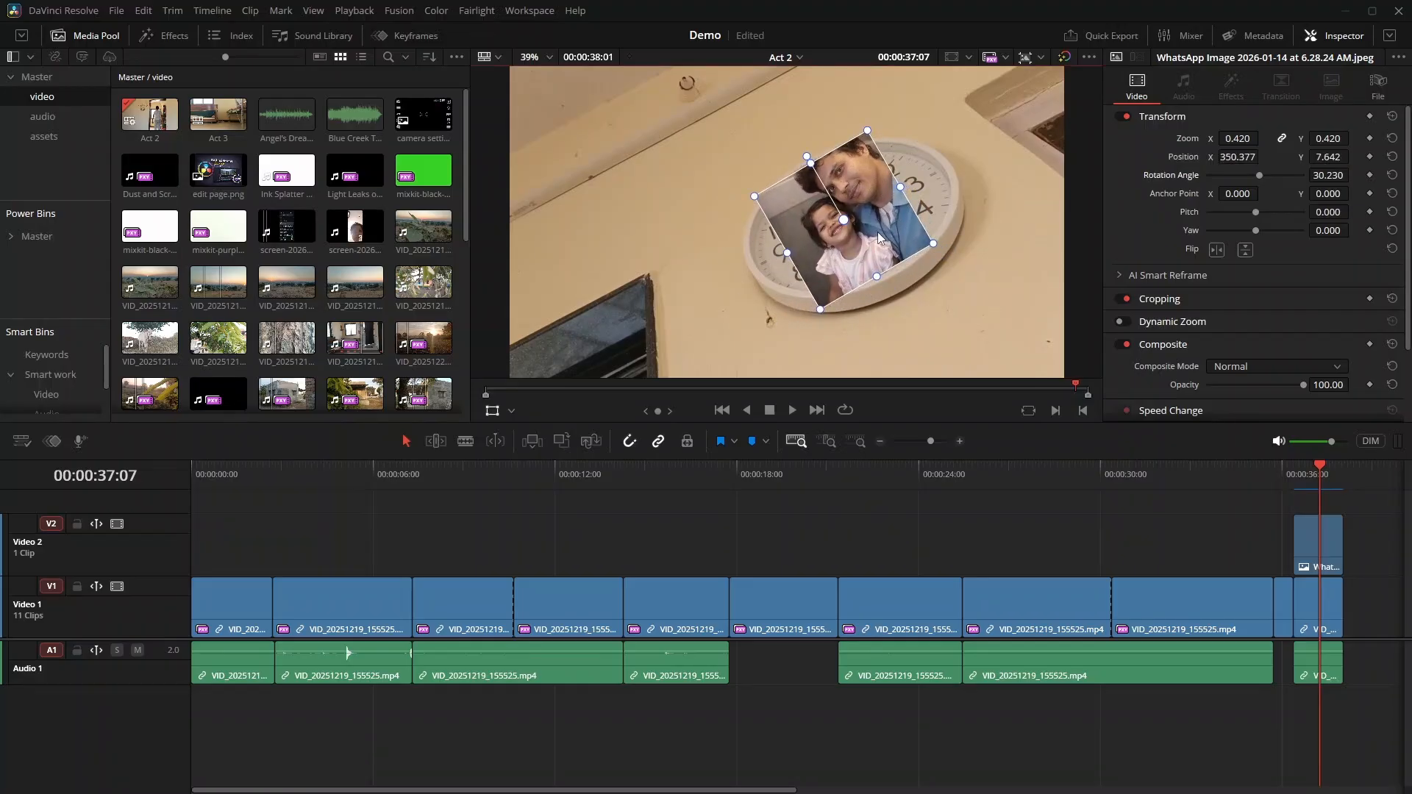
drag(788, 252, 743, 277)
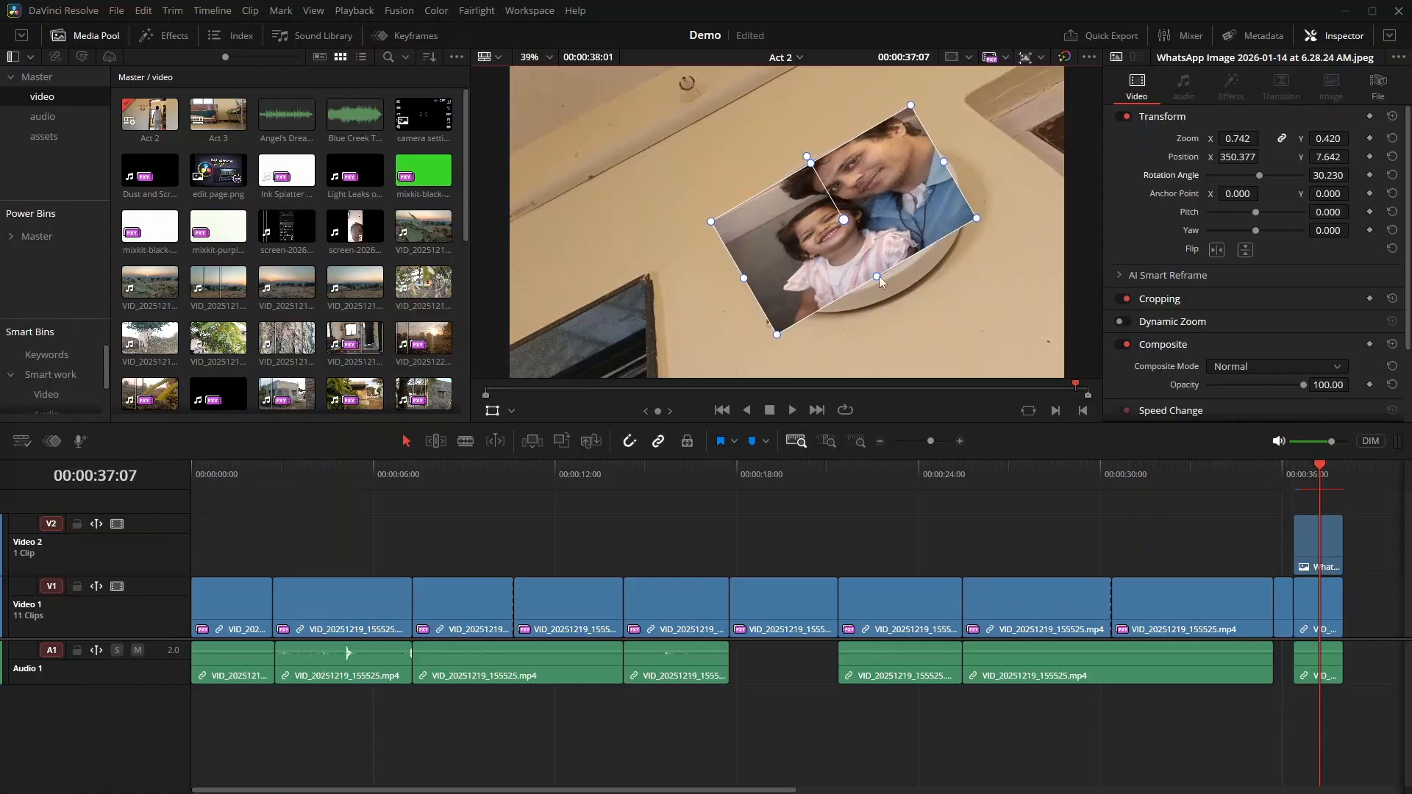
drag(878, 276, 901, 313)
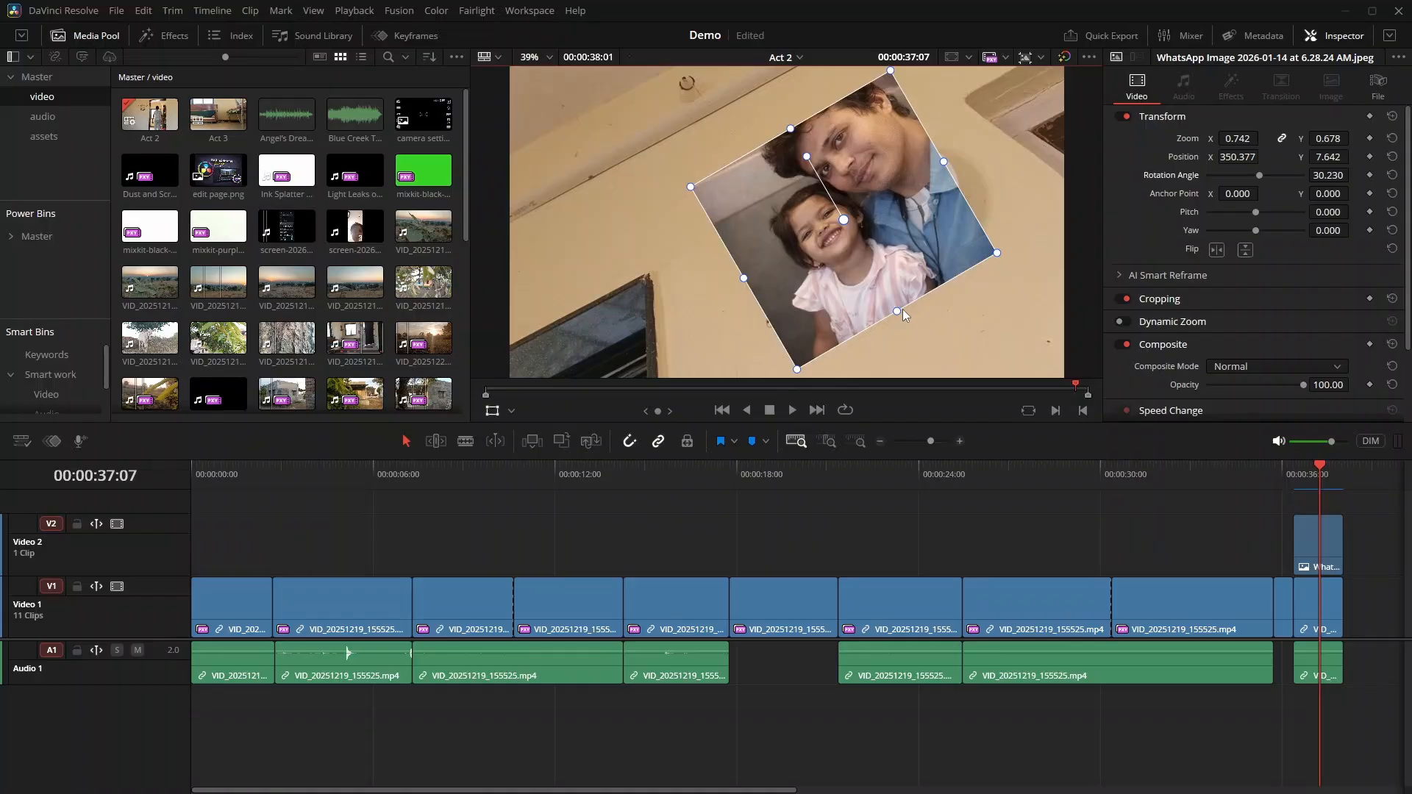
Rotate the photo to about 27 degrees in the viewer and shift its anchor point to about X 223.479, Y -12.736.
mouse_move(807, 156)
mouse_down()
mouse_move(850, 152)
mouse_move(815, 166)
mouse_up()
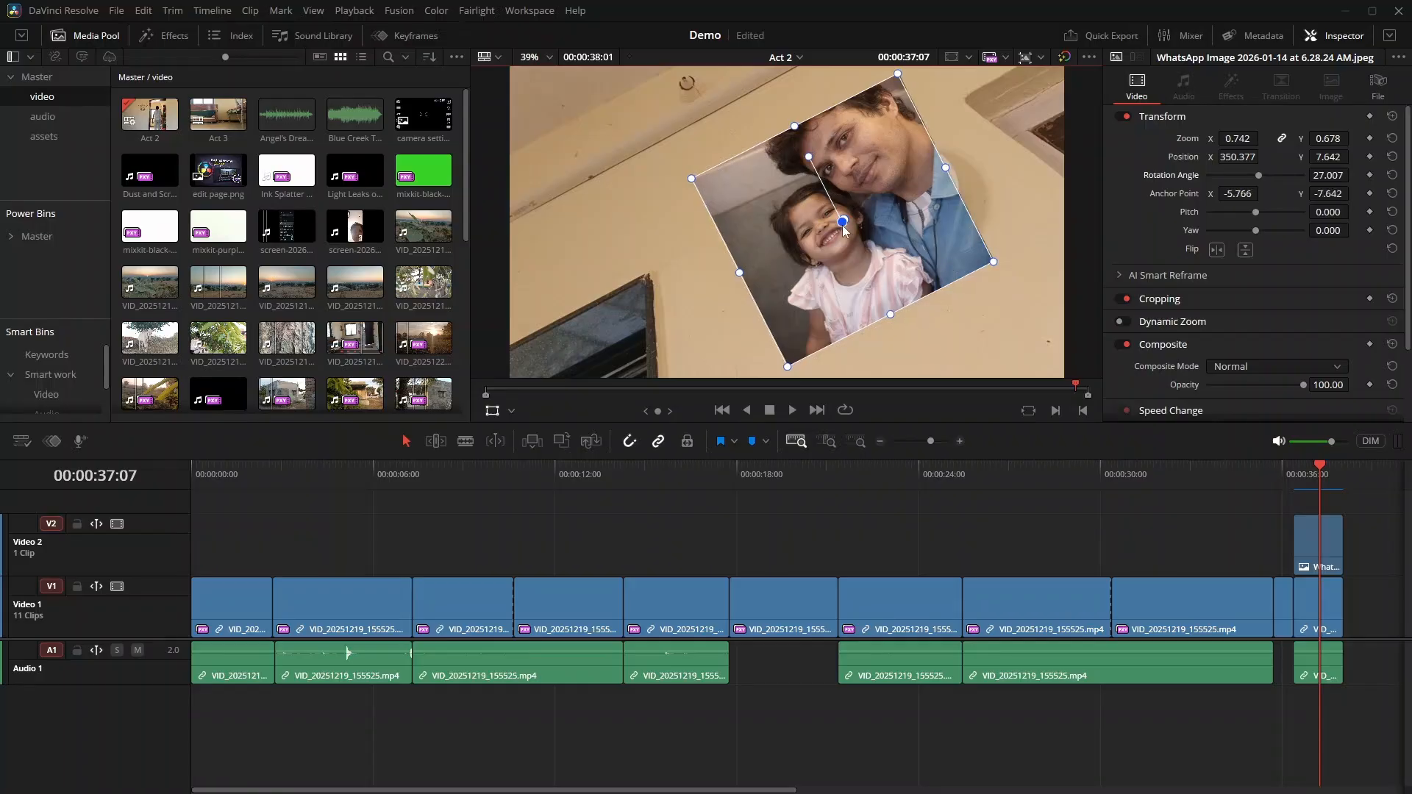
drag(842, 221, 904, 223)
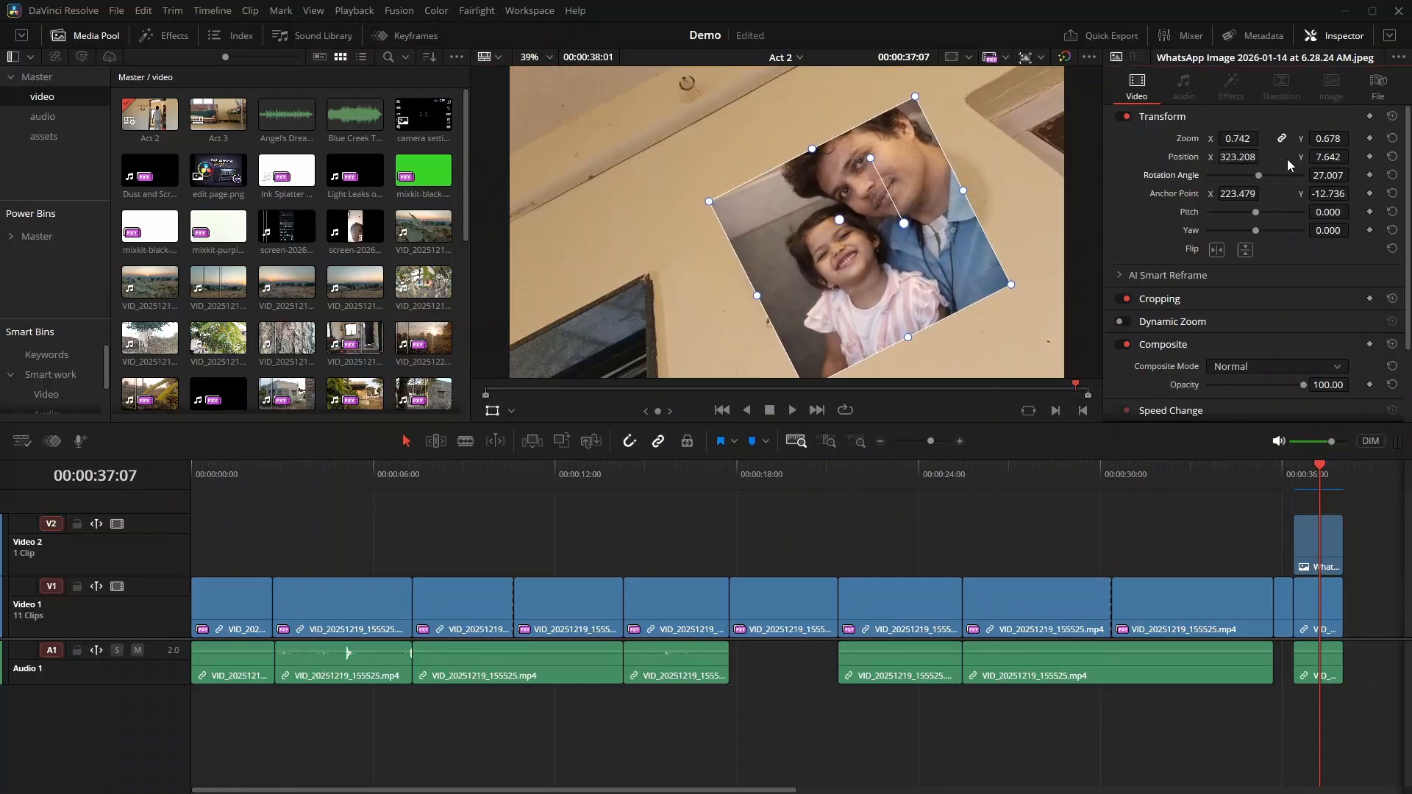
Reset the photo's zoom and all of its remaining transform settings to their defaults.
click(1392, 138)
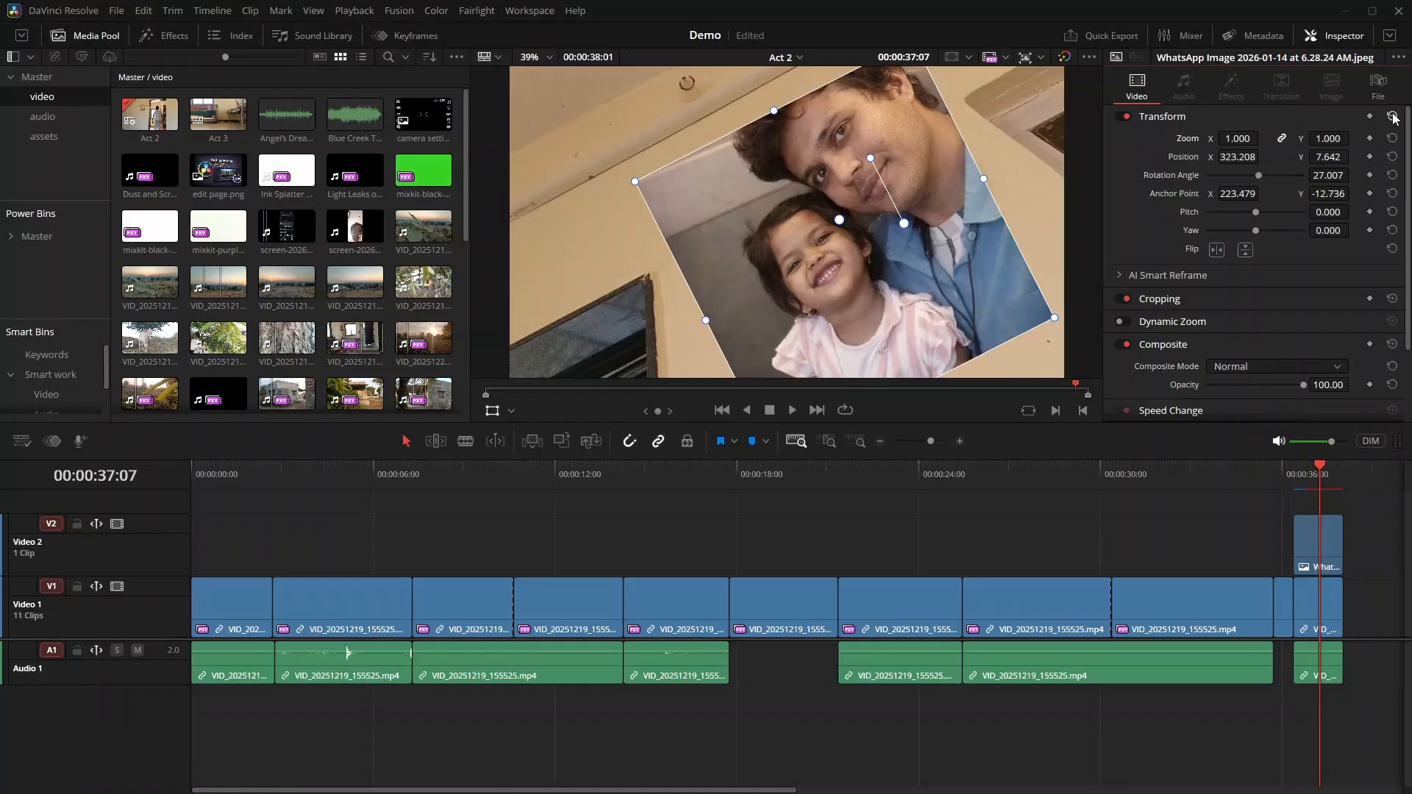
click(1392, 117)
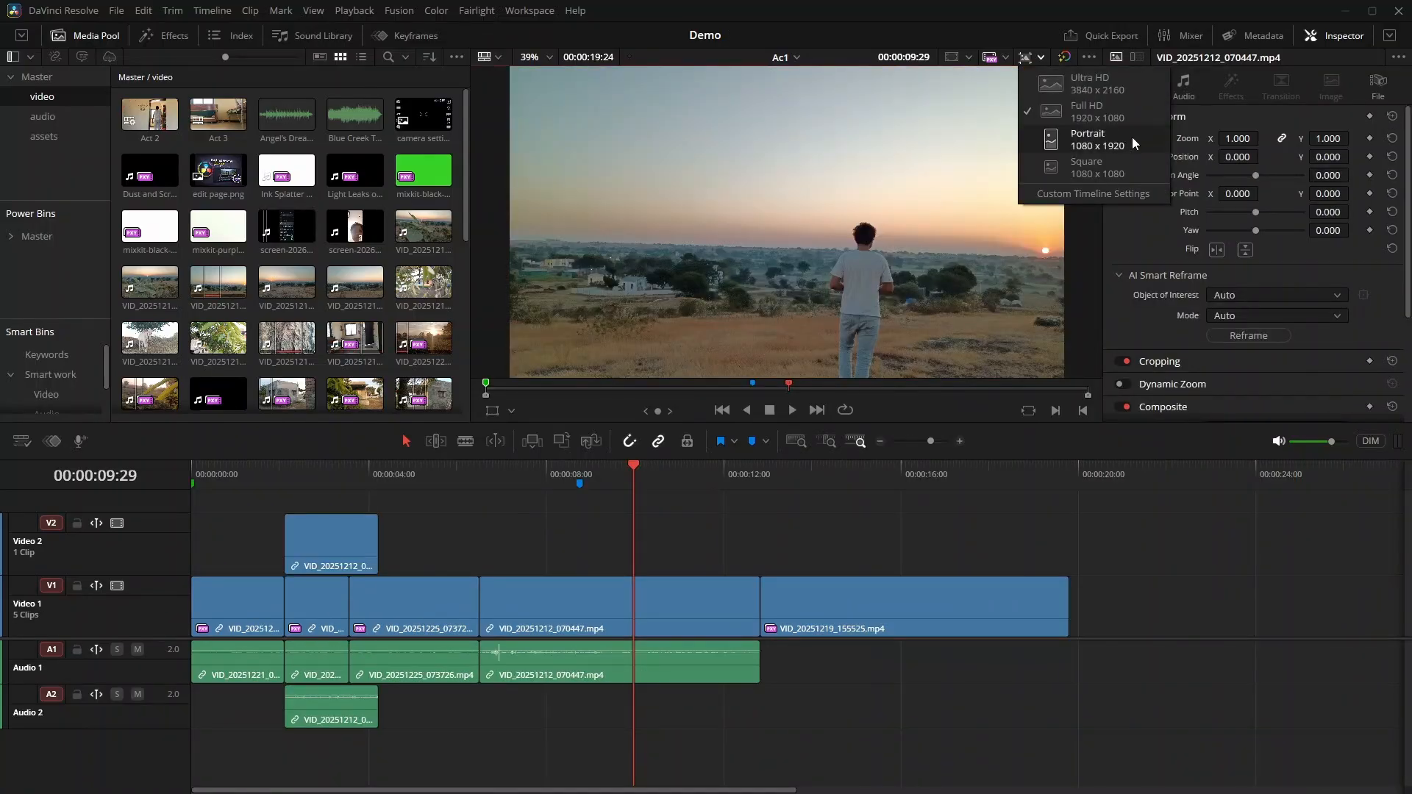
Change the Ac1 timeline resolution to Portrait 1080 x 1920 and switch the workspace to the full-height vertical viewer layout.
click(1131, 138)
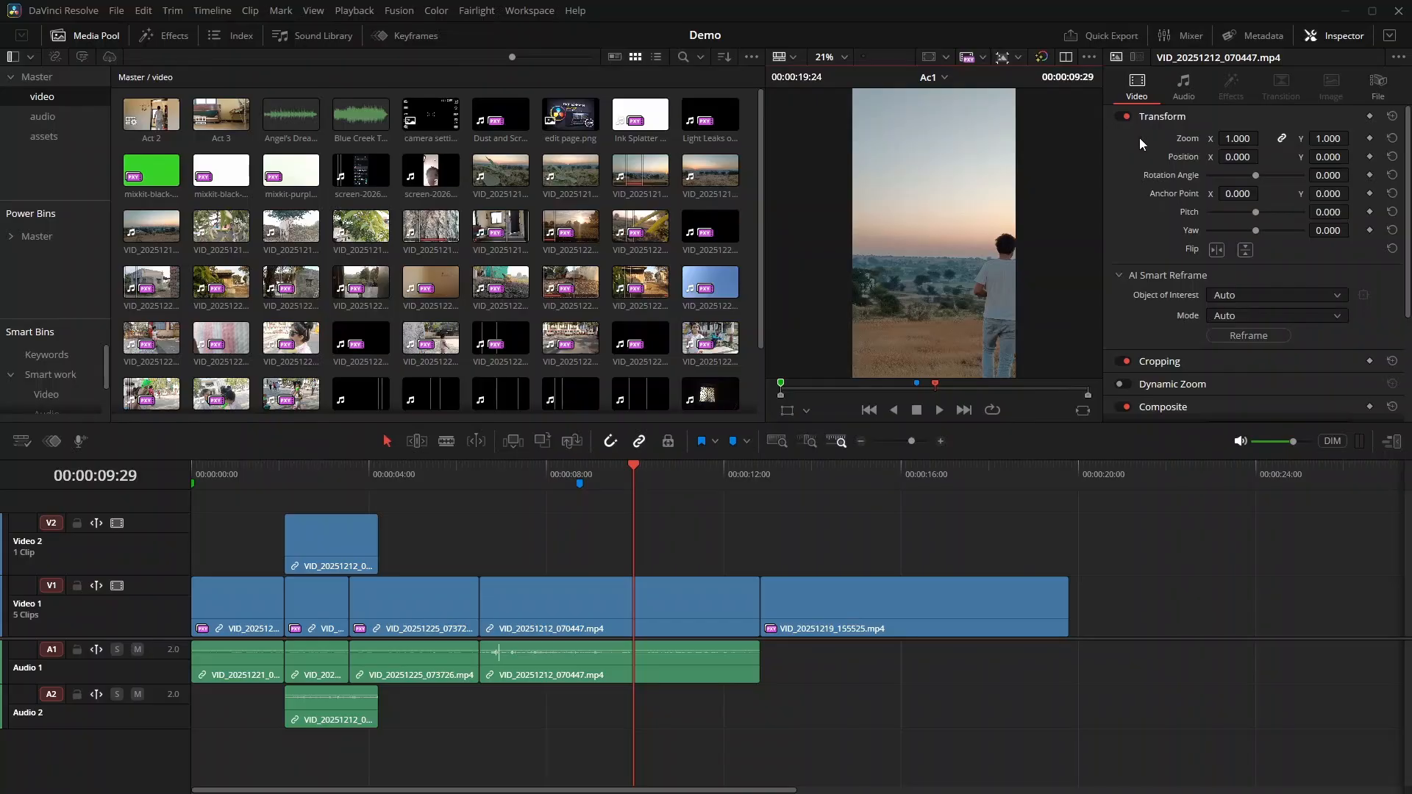
click(1393, 441)
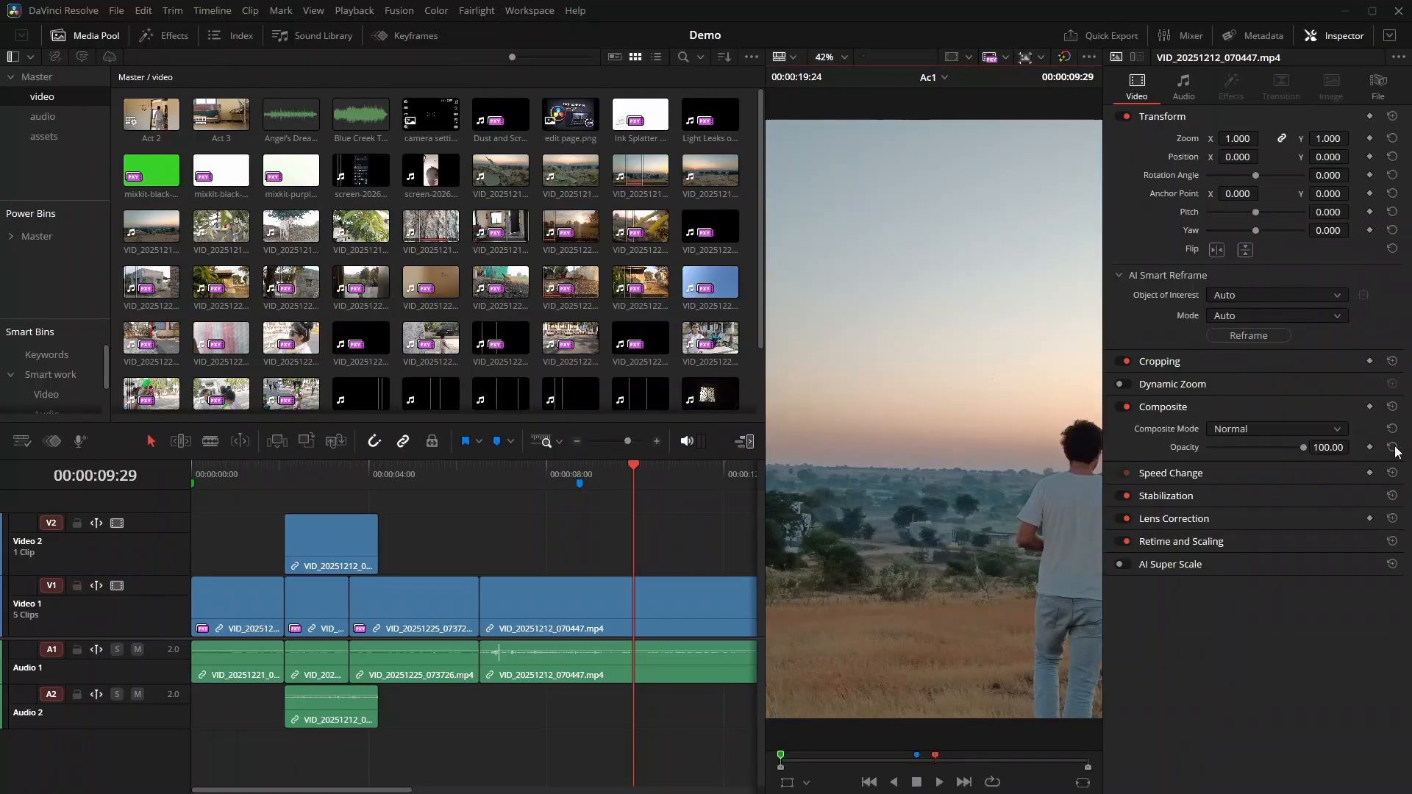
Run AI Smart Reframe with automatic settings on the VID_20251212_070447.mp4 clip, playing the clip before and after.
click(481, 474)
key(space)
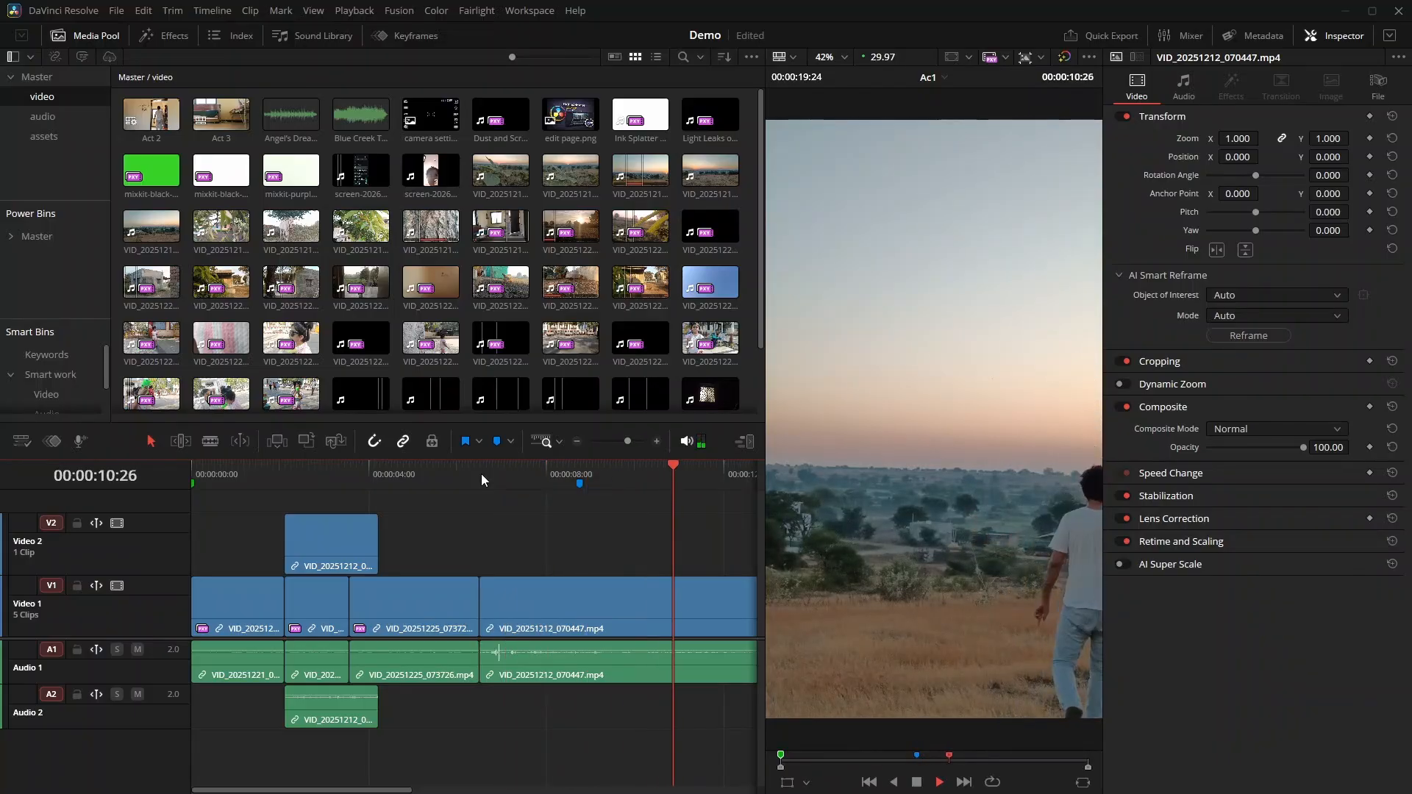
key(space)
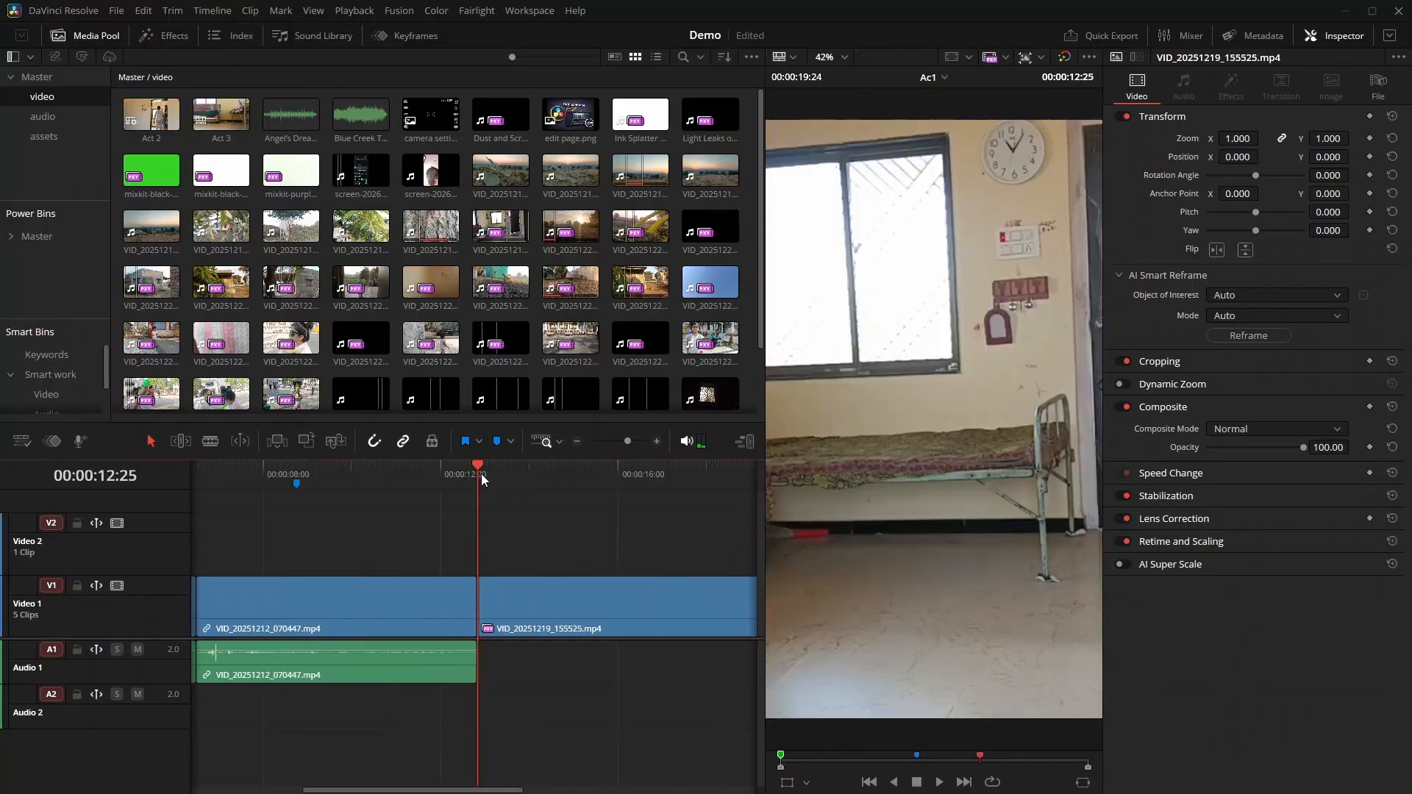
click(226, 469)
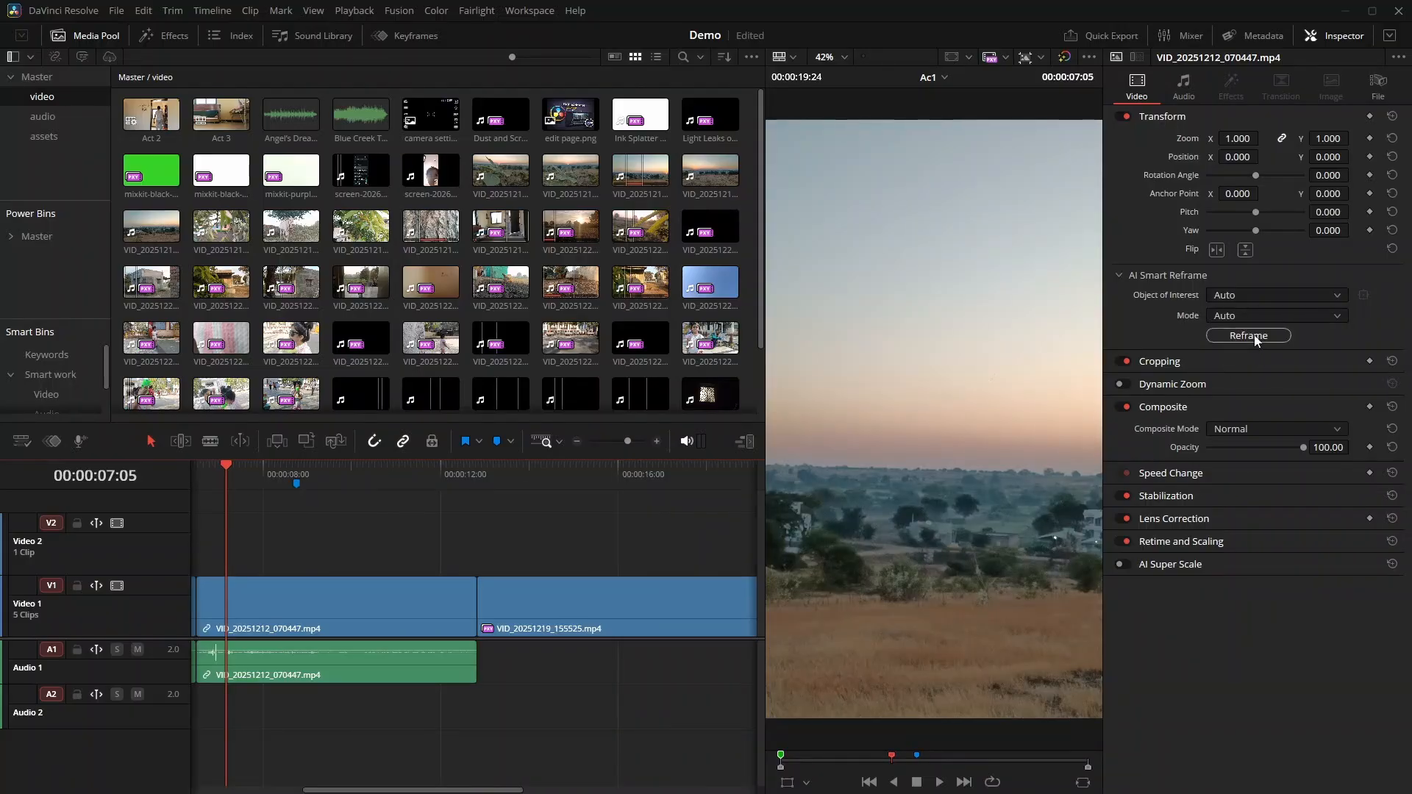
click(380, 611)
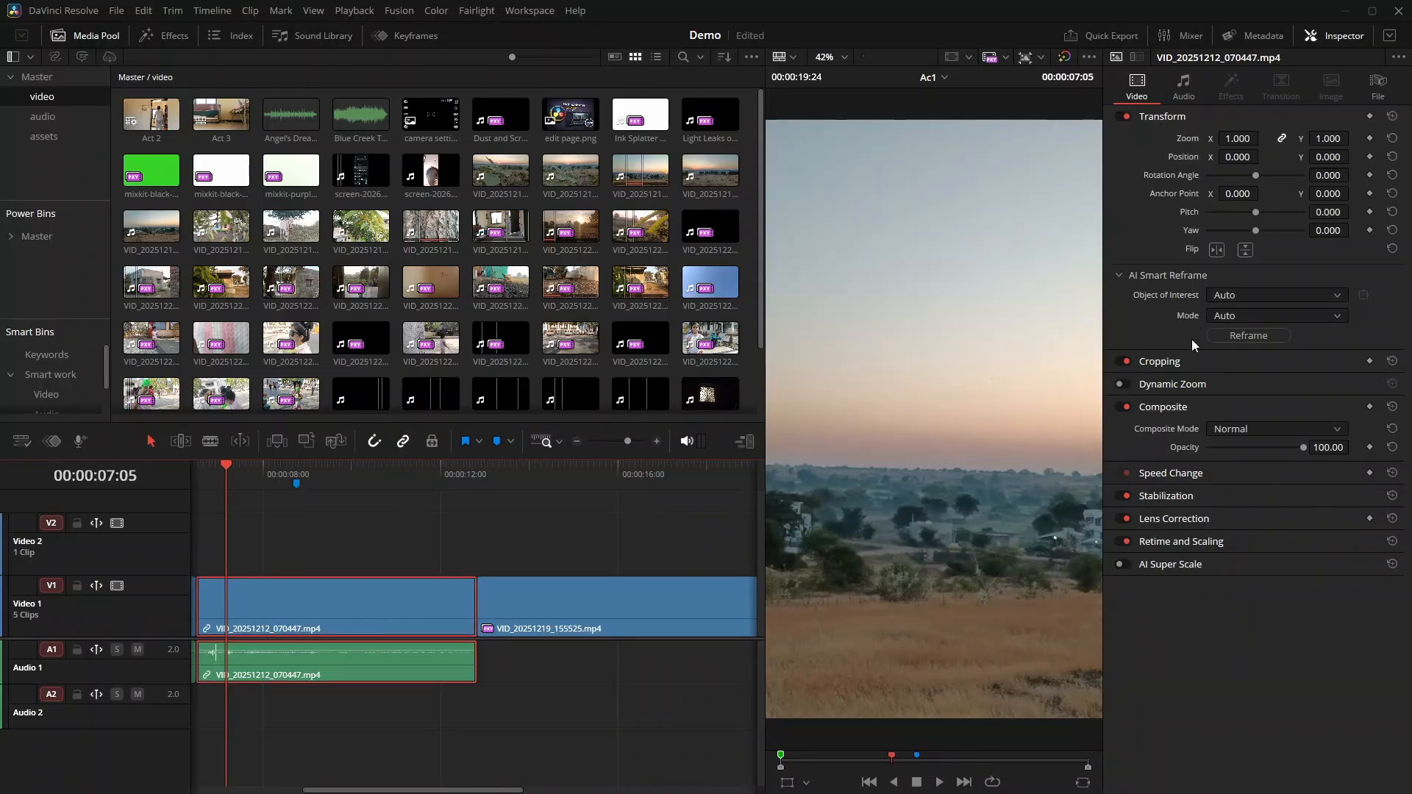
click(1248, 336)
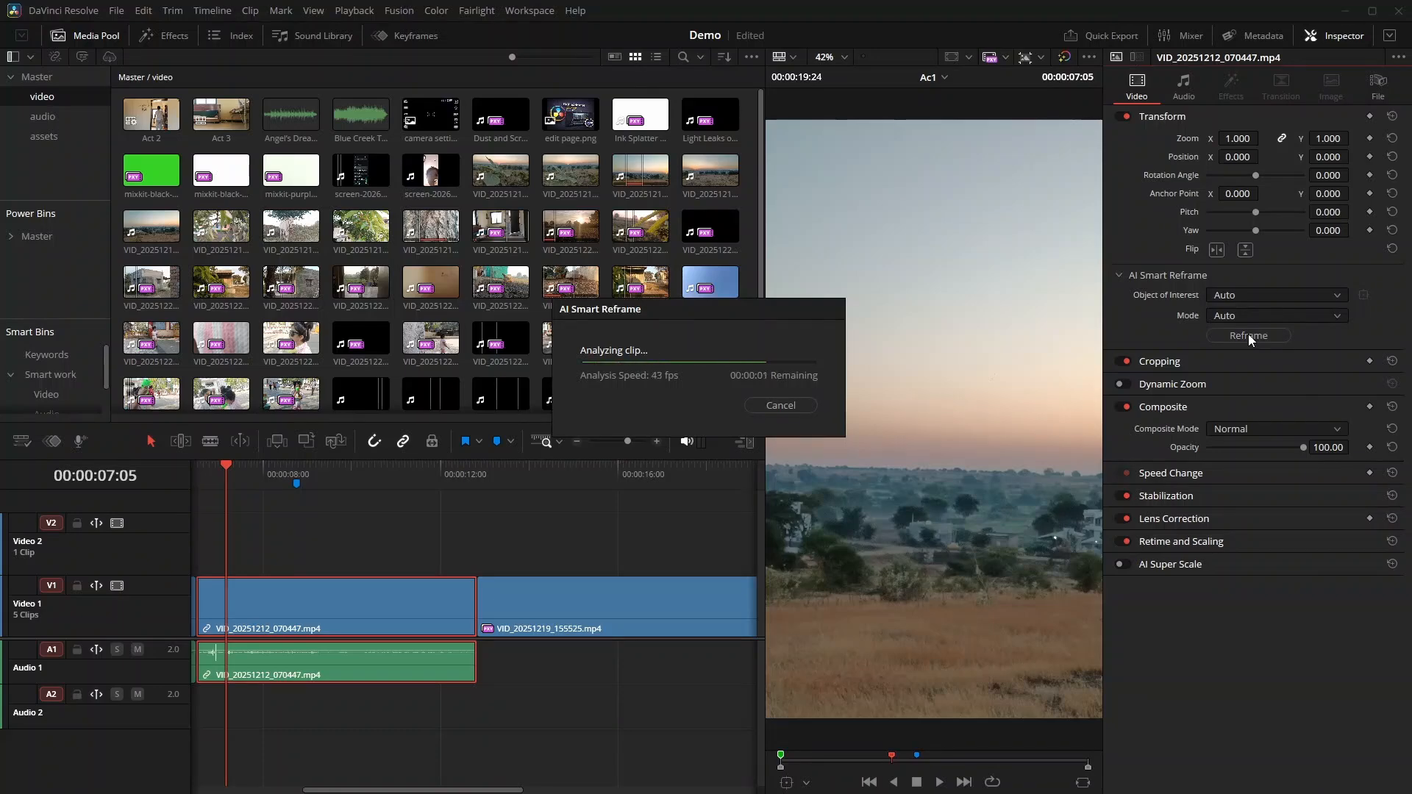
click(197, 470)
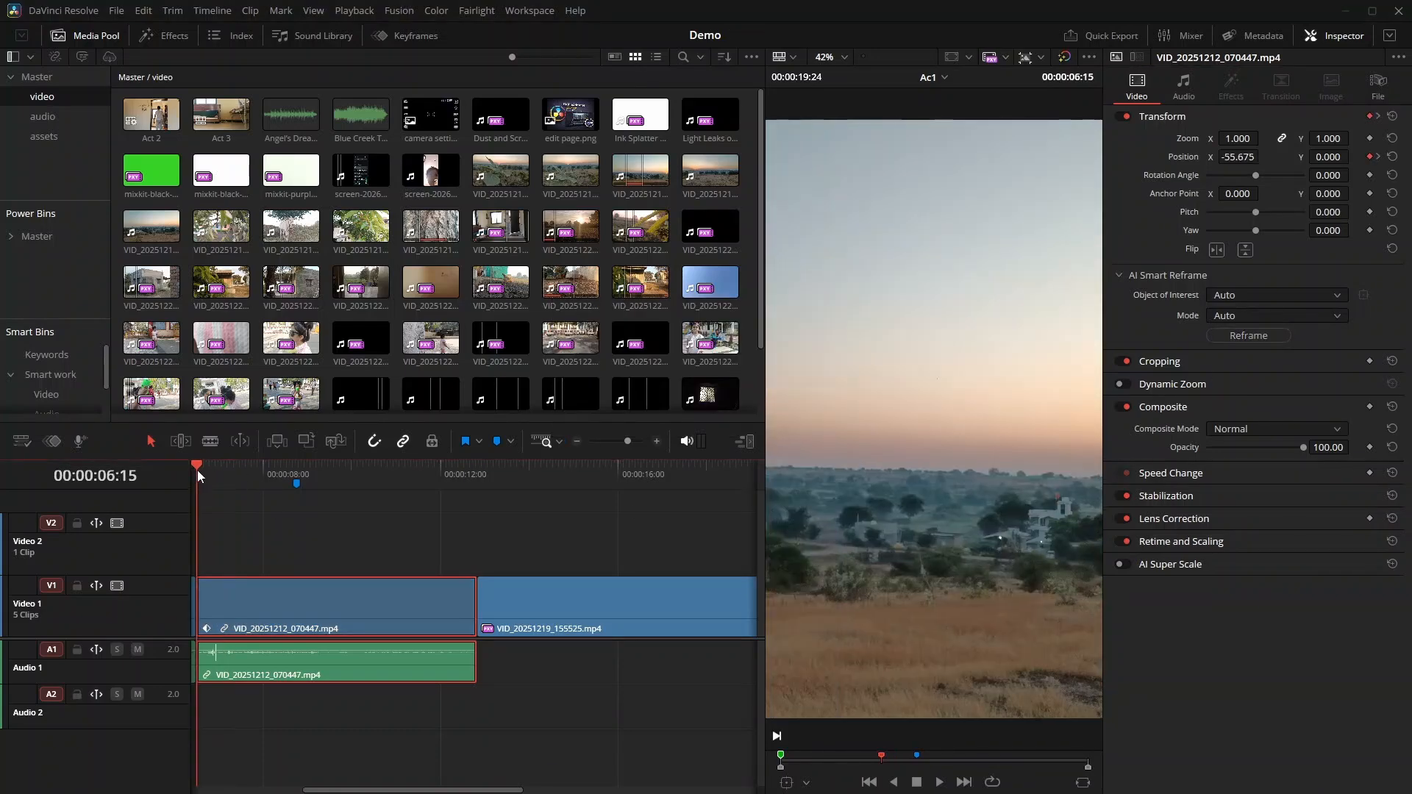
key(space)
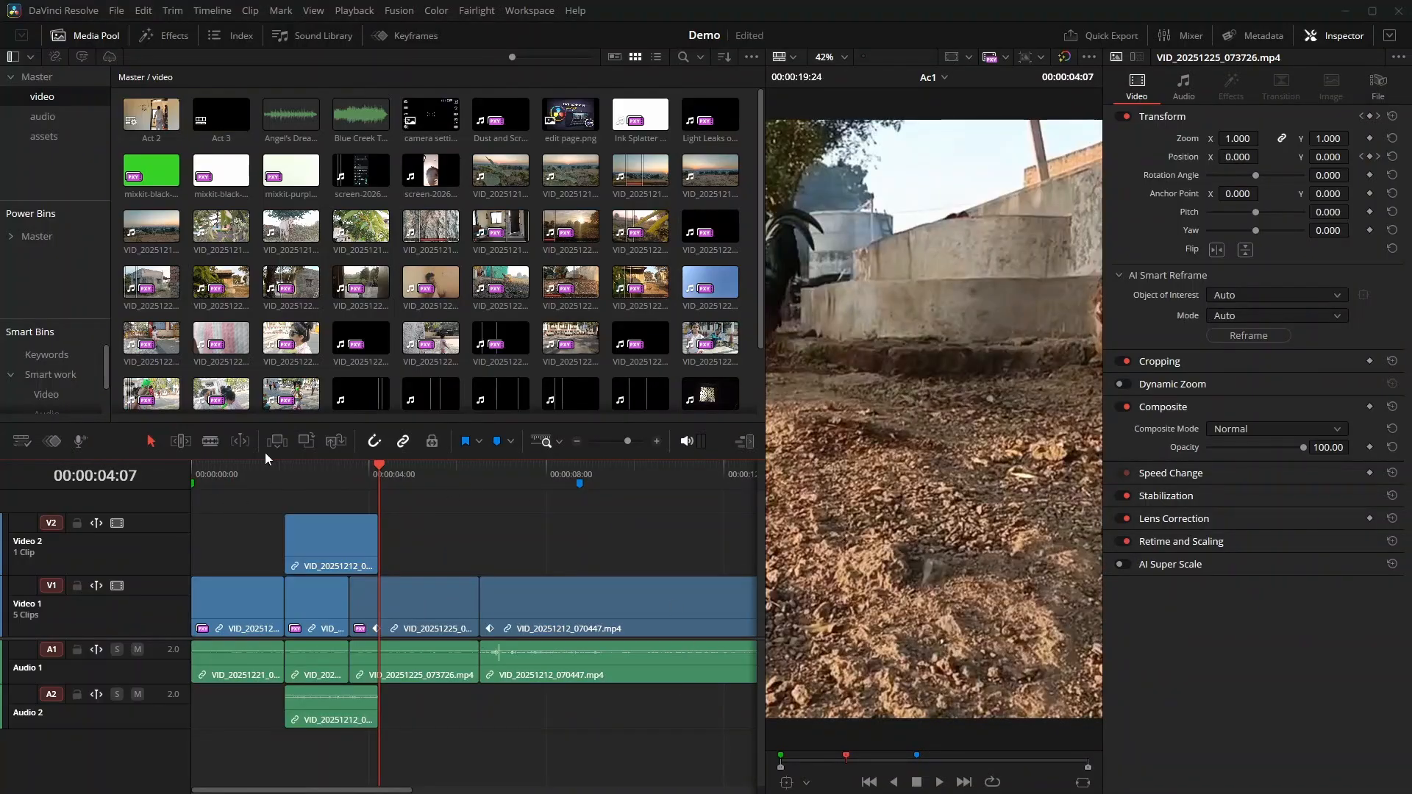
Smart-reframe the VID_20251225_073726.mp4 clip using a Reference Point placed on the rooster, and play back the result.
key(space)
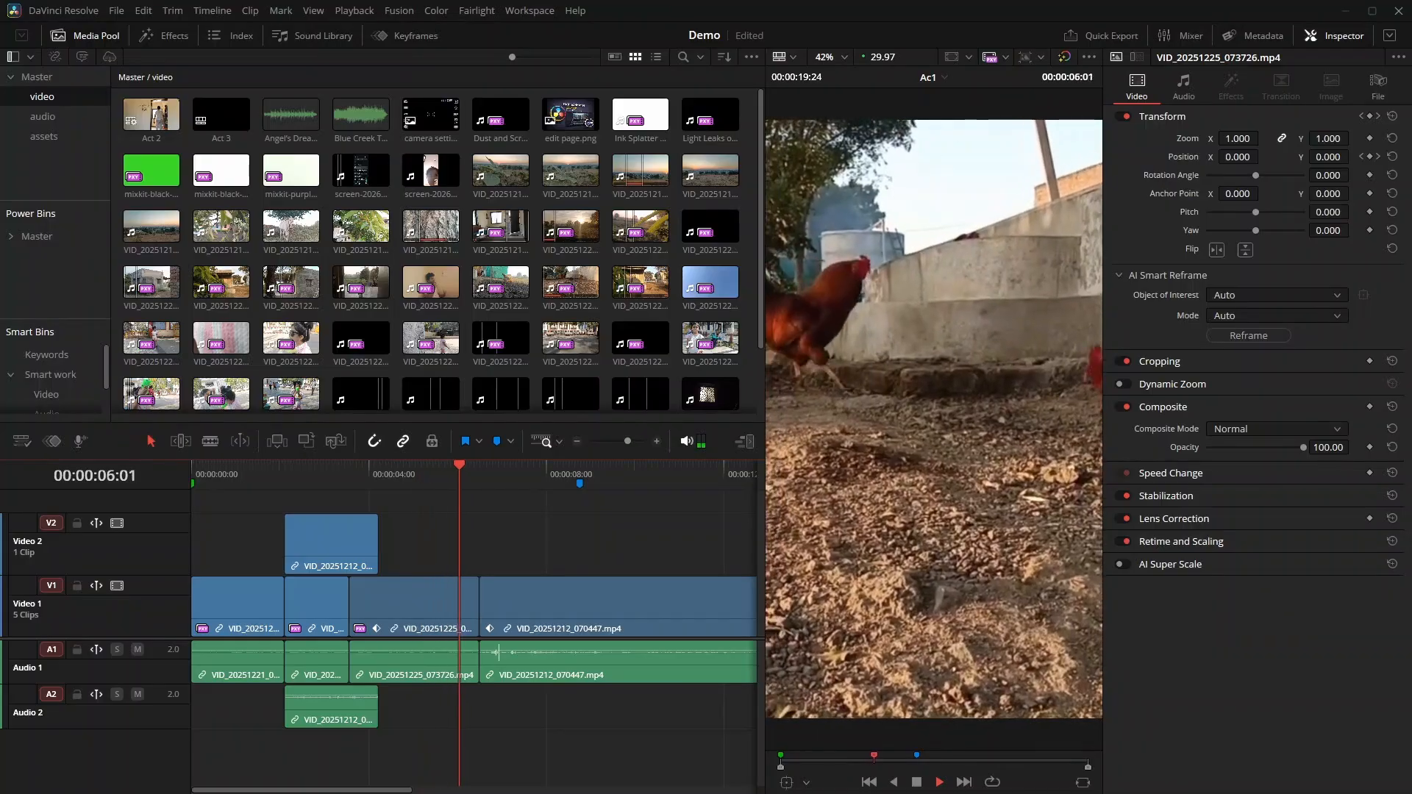
key(space)
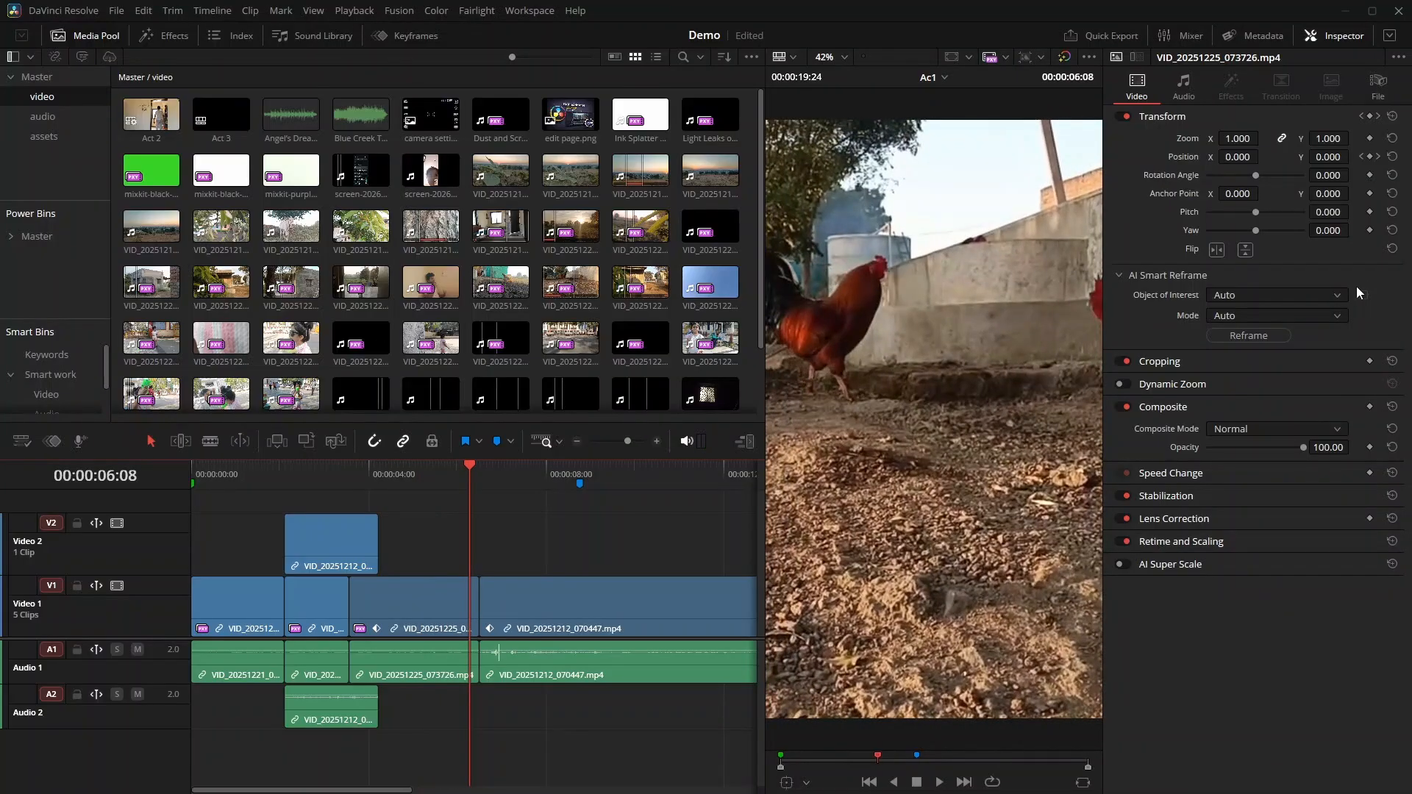
click(1336, 297)
click(1328, 330)
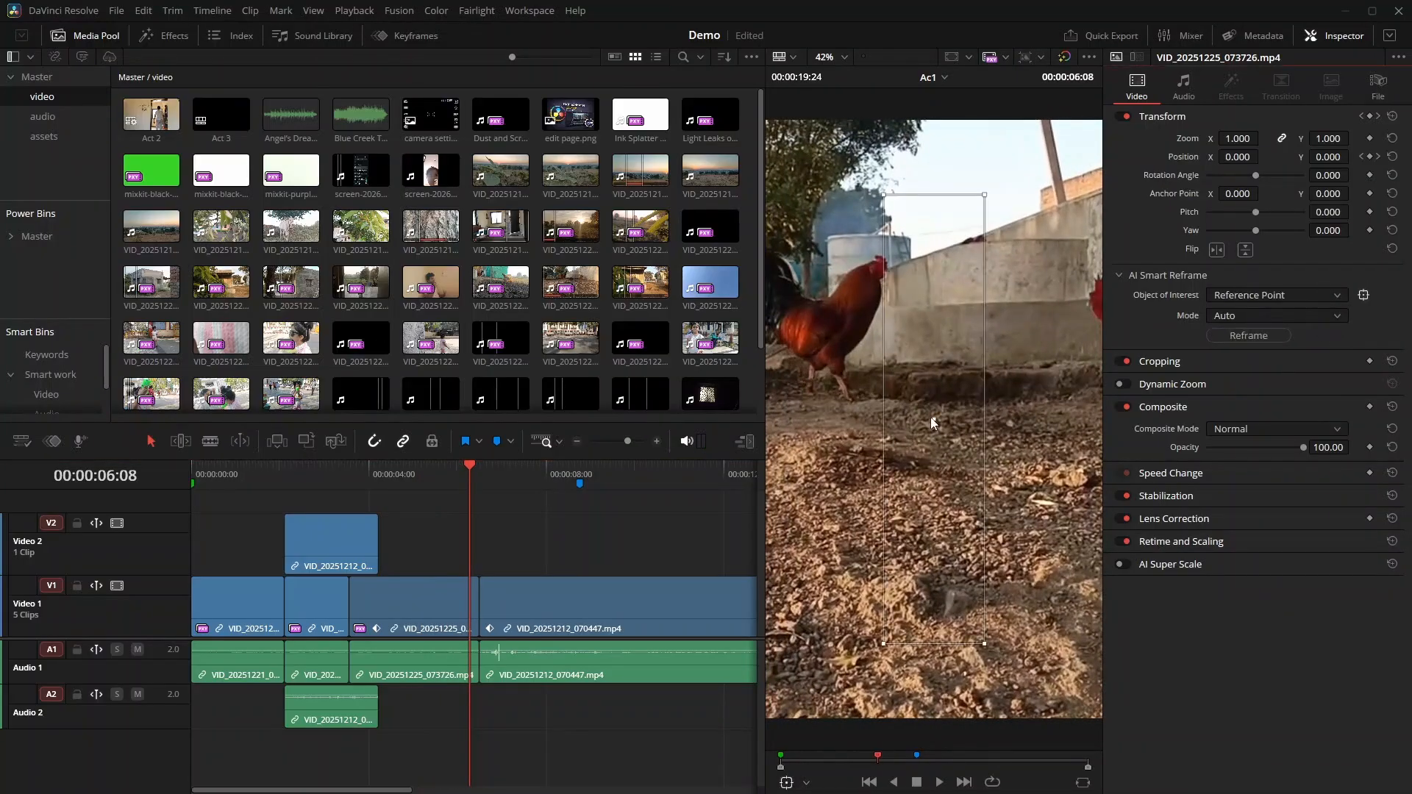
drag(933, 417, 837, 380)
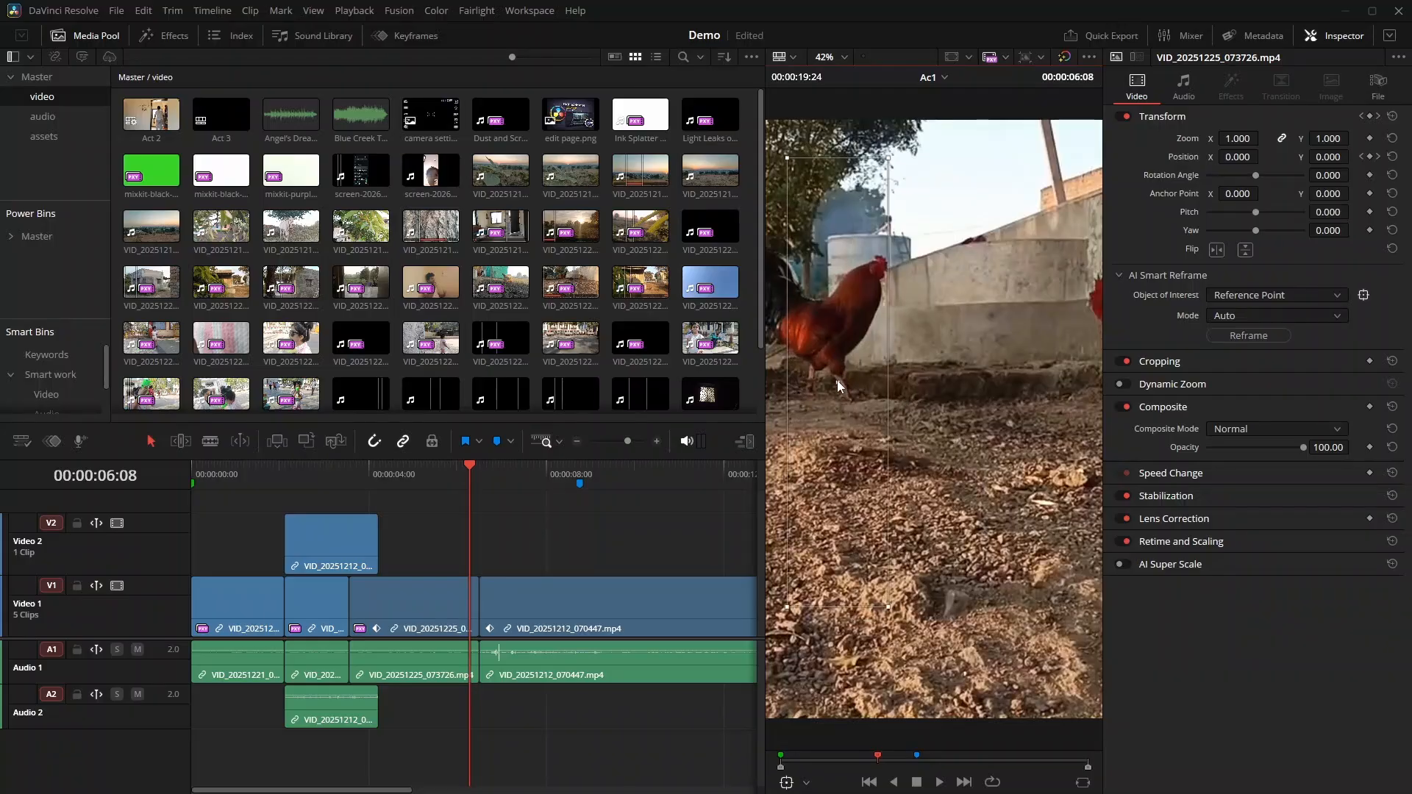
drag(837, 381, 843, 387)
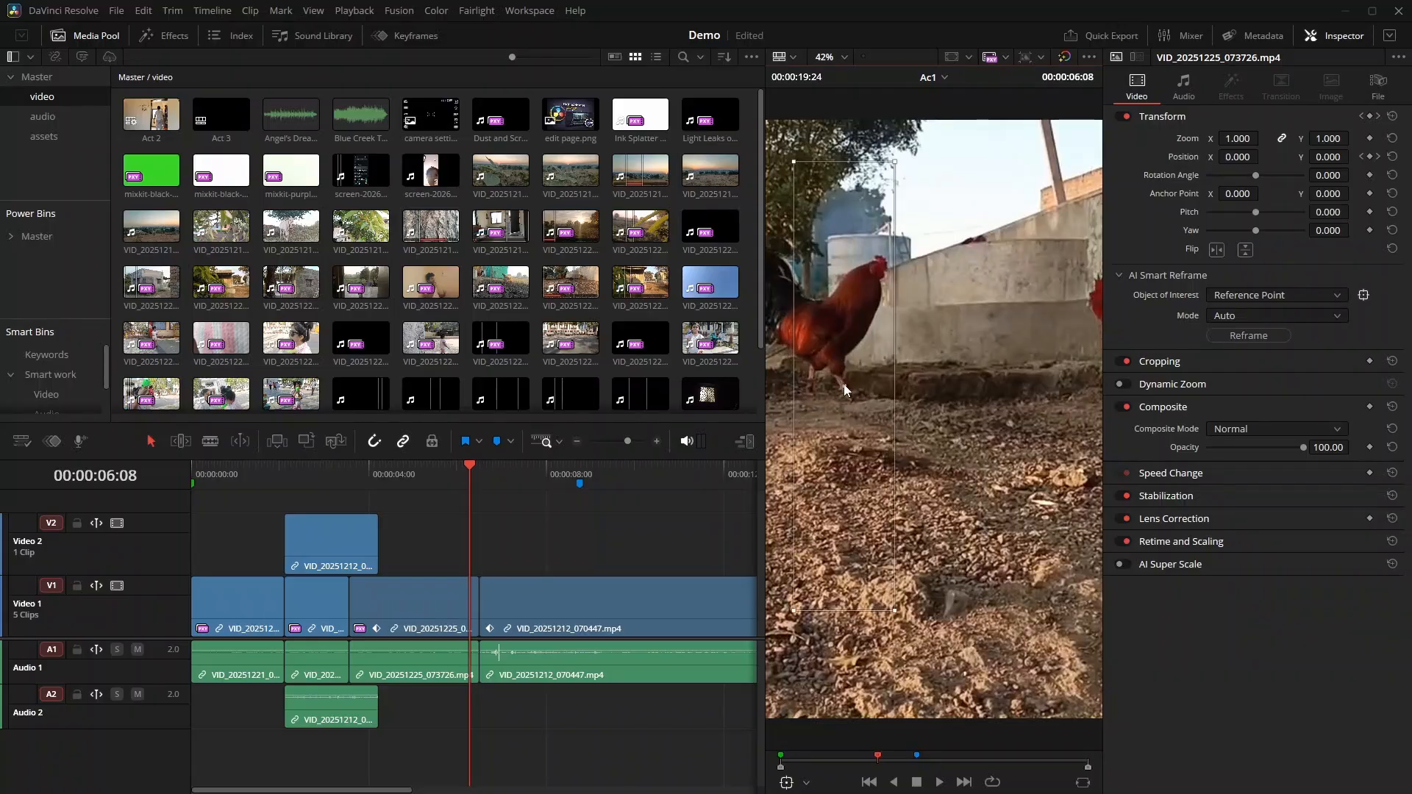
click(1247, 336)
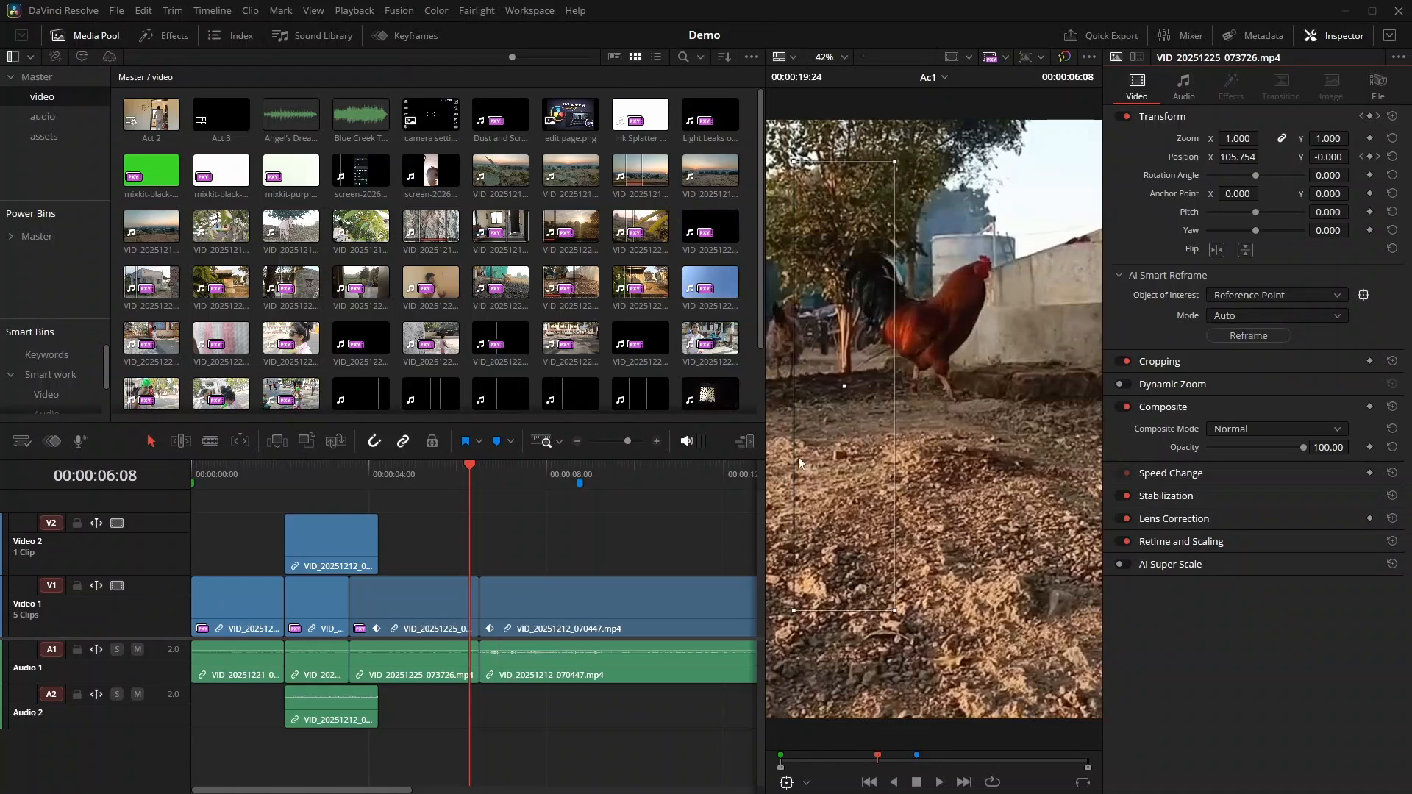
click(386, 466)
click(381, 465)
key(space)
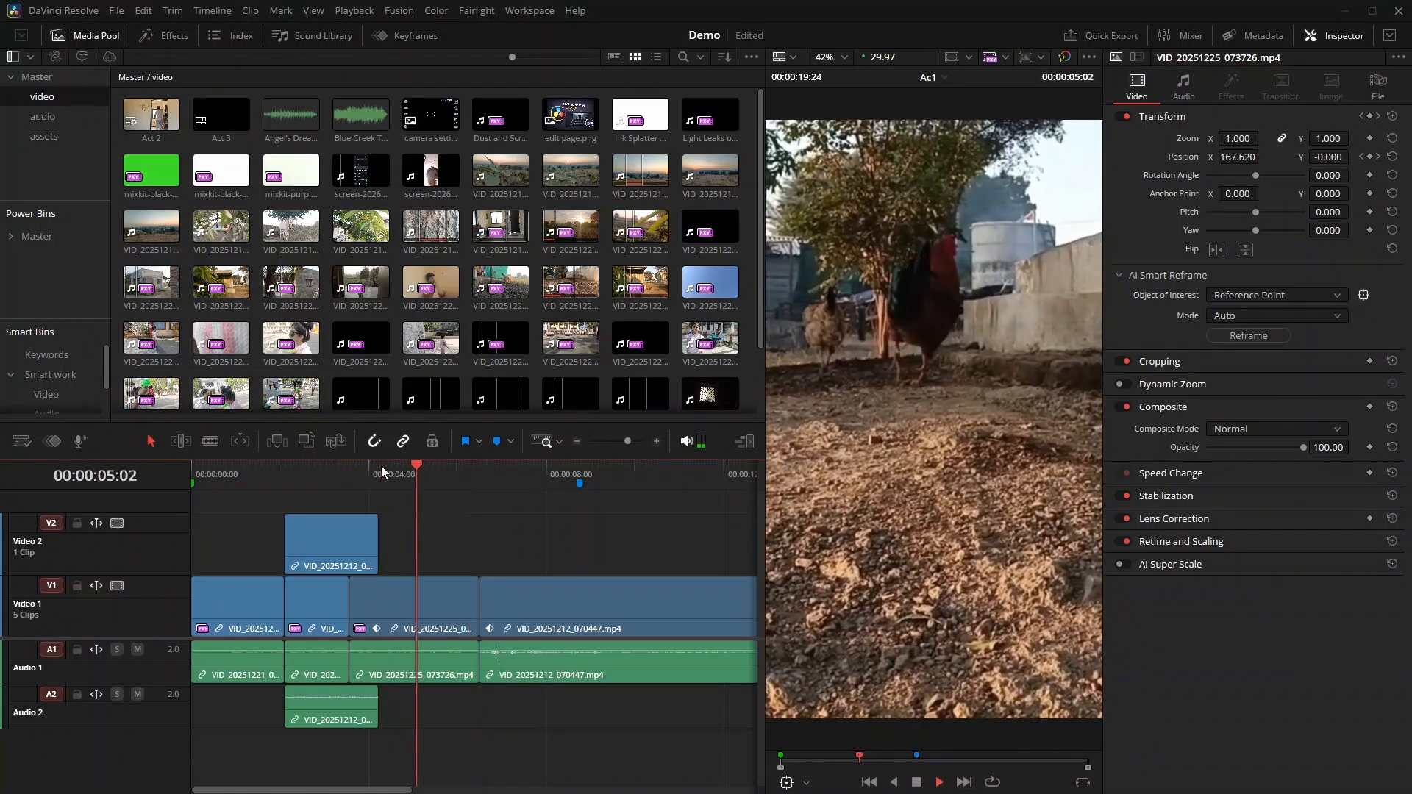
key(space)
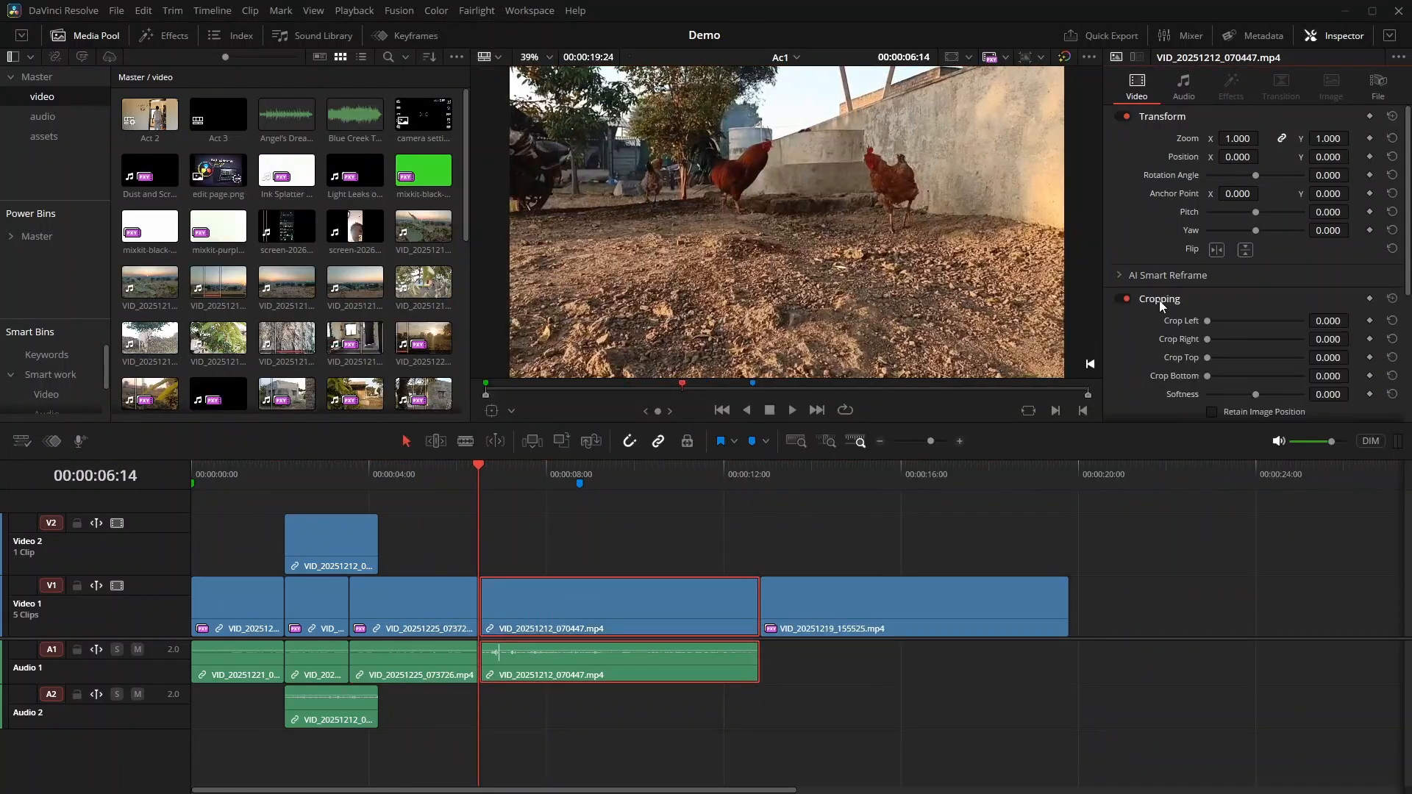
Crop the rooster clip about 337.1 left, 249.2 right, 115.4 top and 313.3 bottom, and save the project.
drag(1207, 189, 1233, 253)
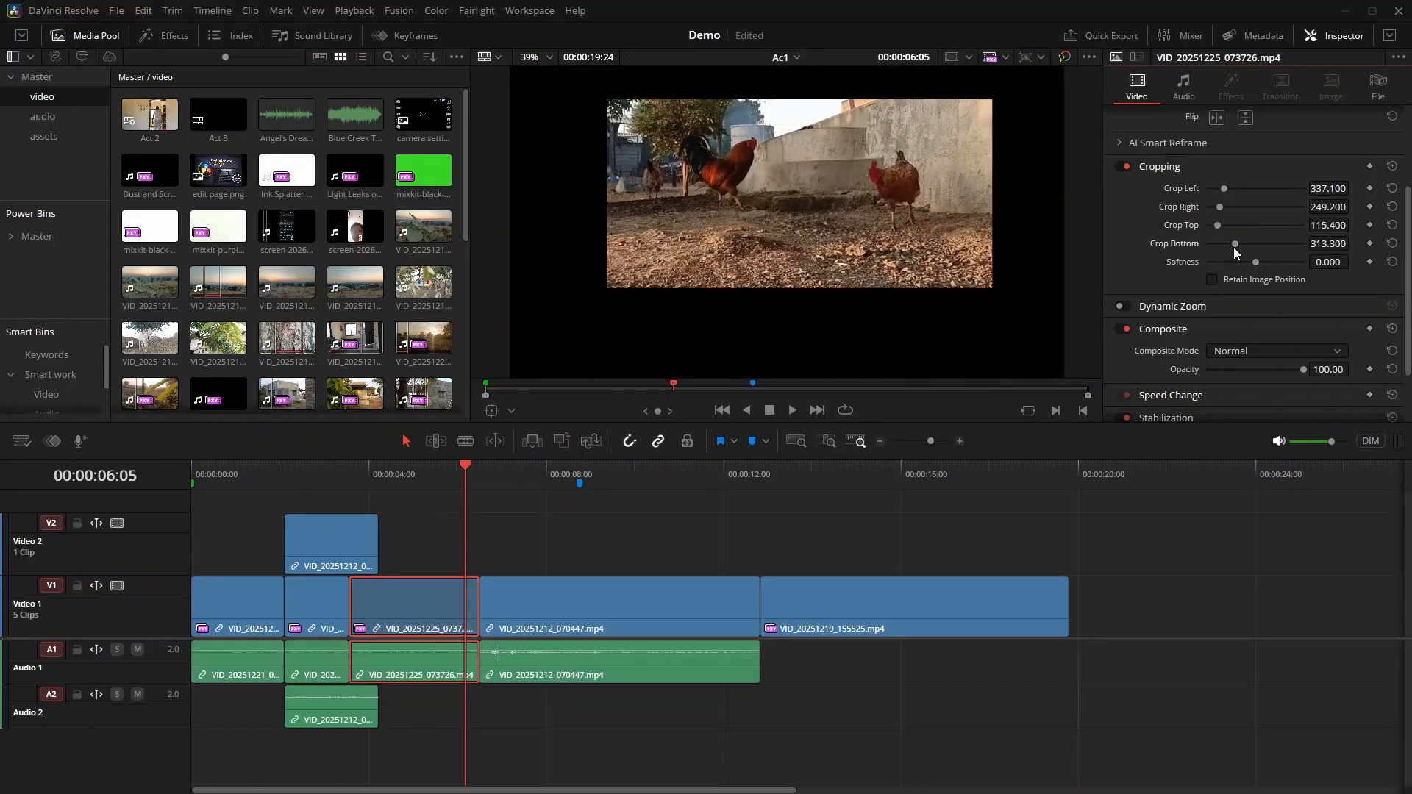
key(ctrl+s)
Use the viewer's Crop overlay to adjust the rooster clip's bottom crop to about 369.34 and left crop to about 140.09.
click(505, 410)
click(579, 452)
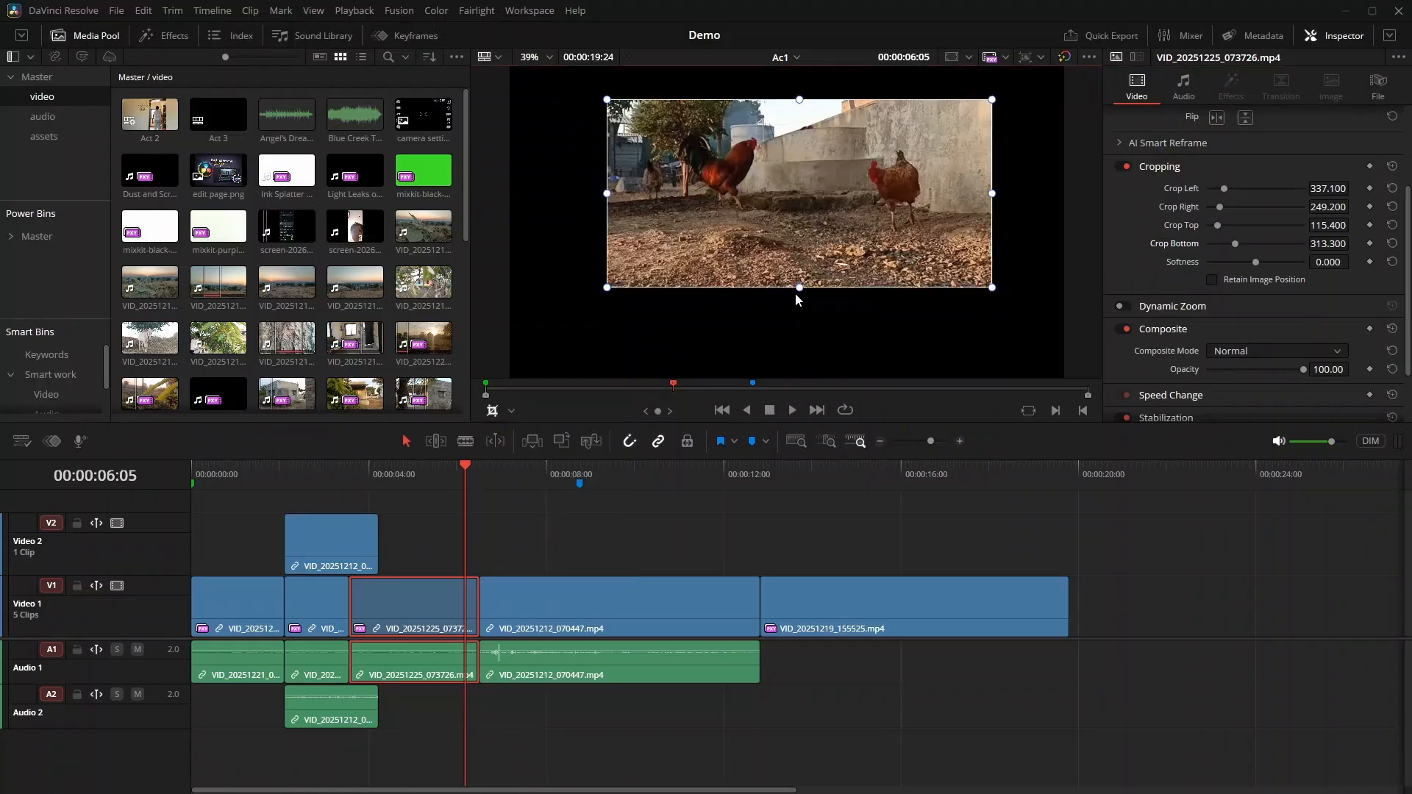
drag(796, 295, 797, 272)
drag(606, 194, 550, 186)
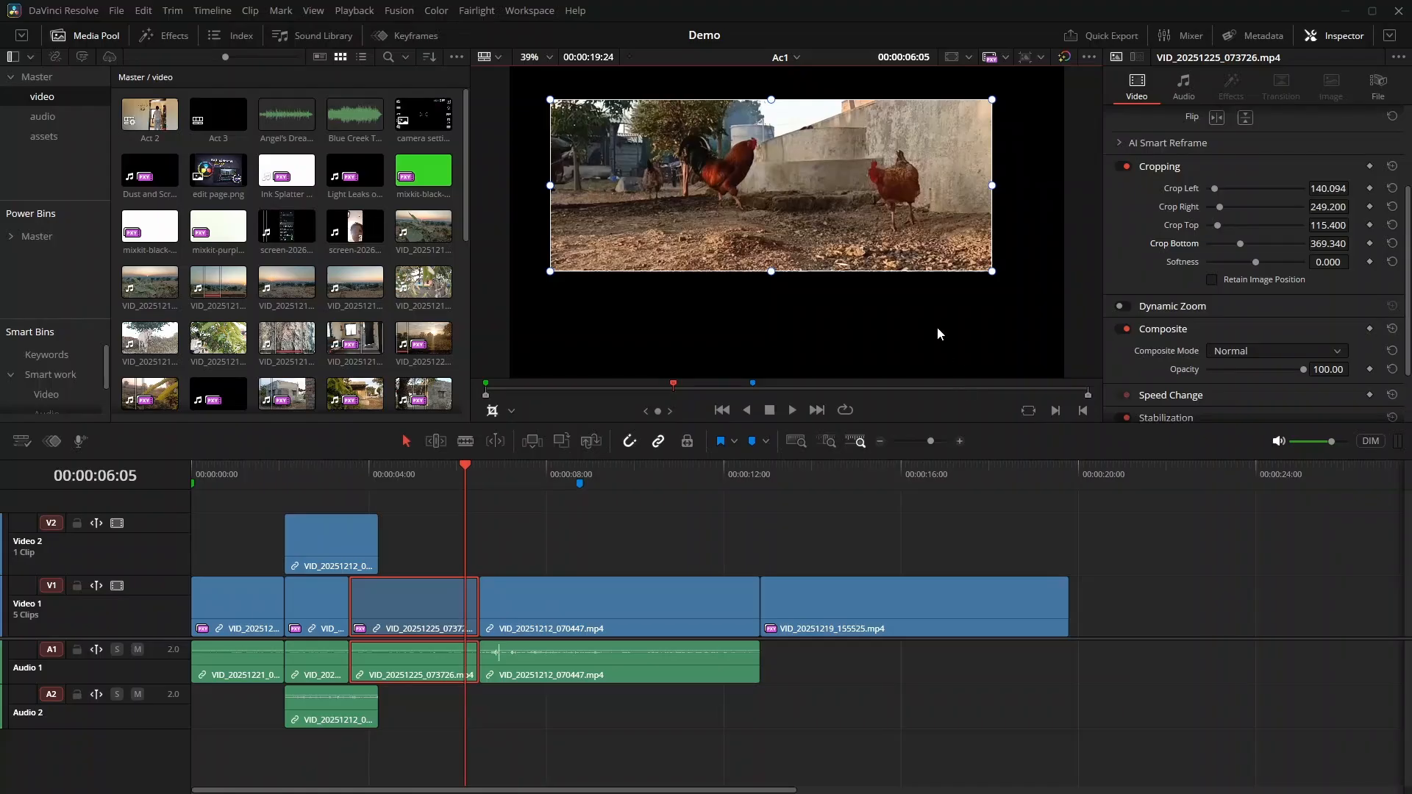
Enable Retain Image Position, set the right crop to about 91.13, and readjust the bottom crop edge in the viewer.
click(1212, 280)
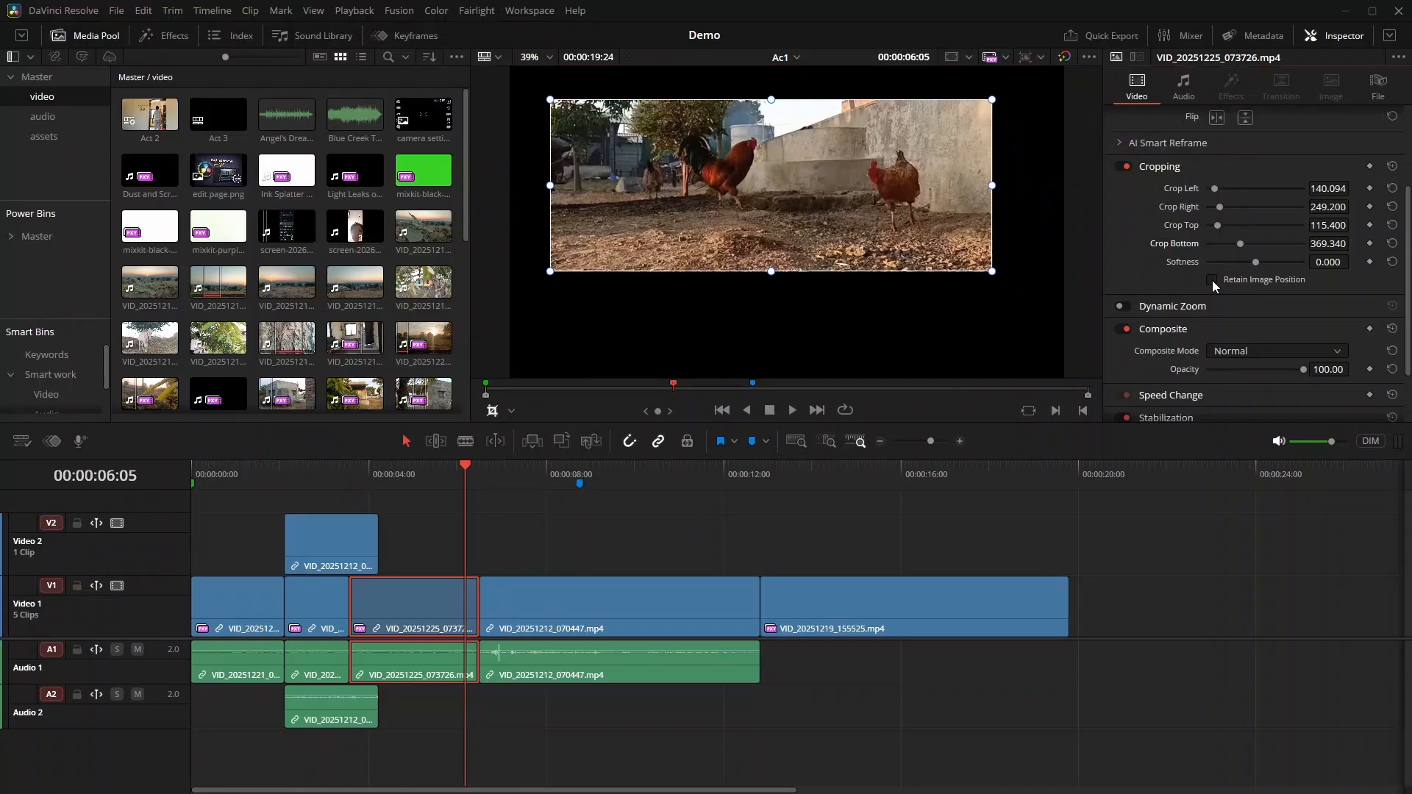
drag(993, 272, 1039, 343)
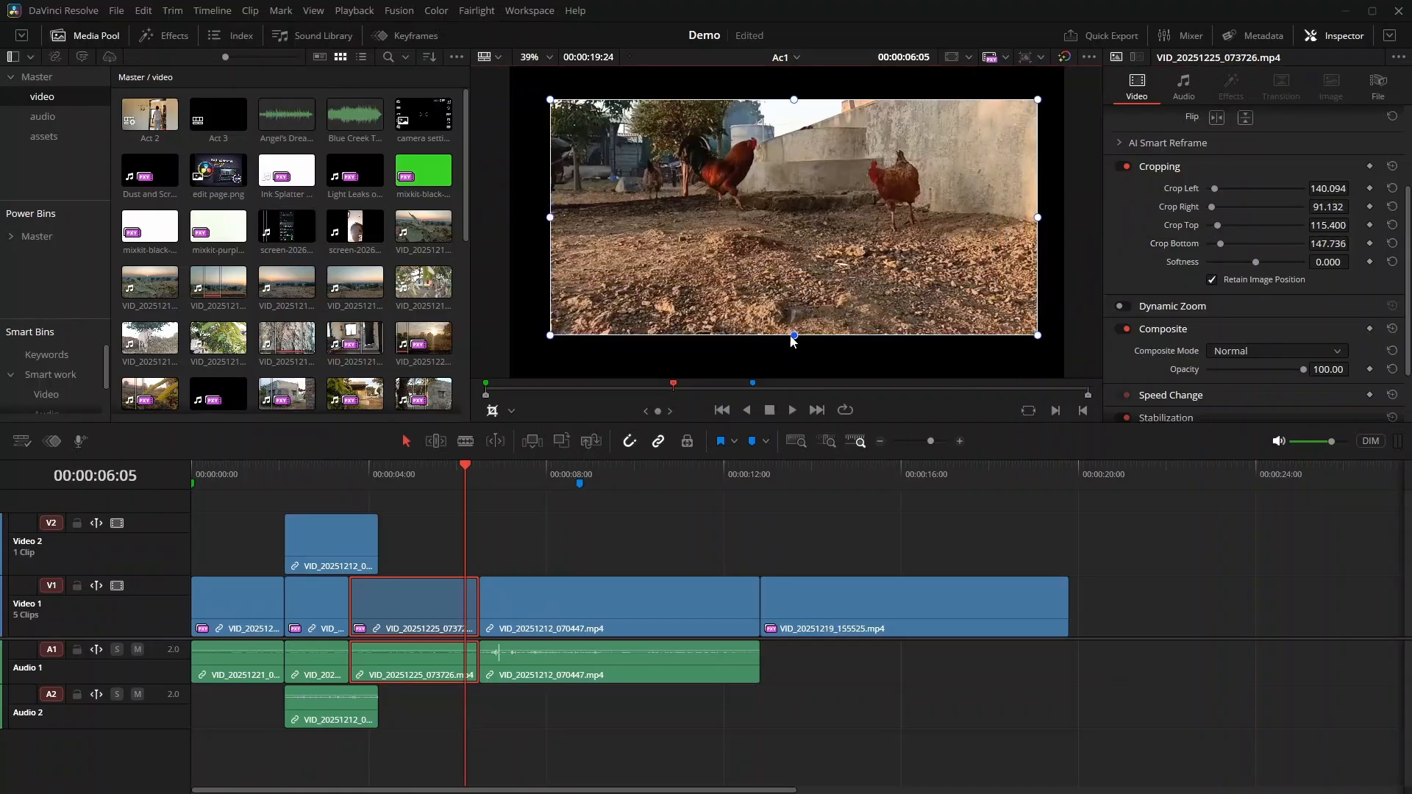
drag(787, 337, 785, 296)
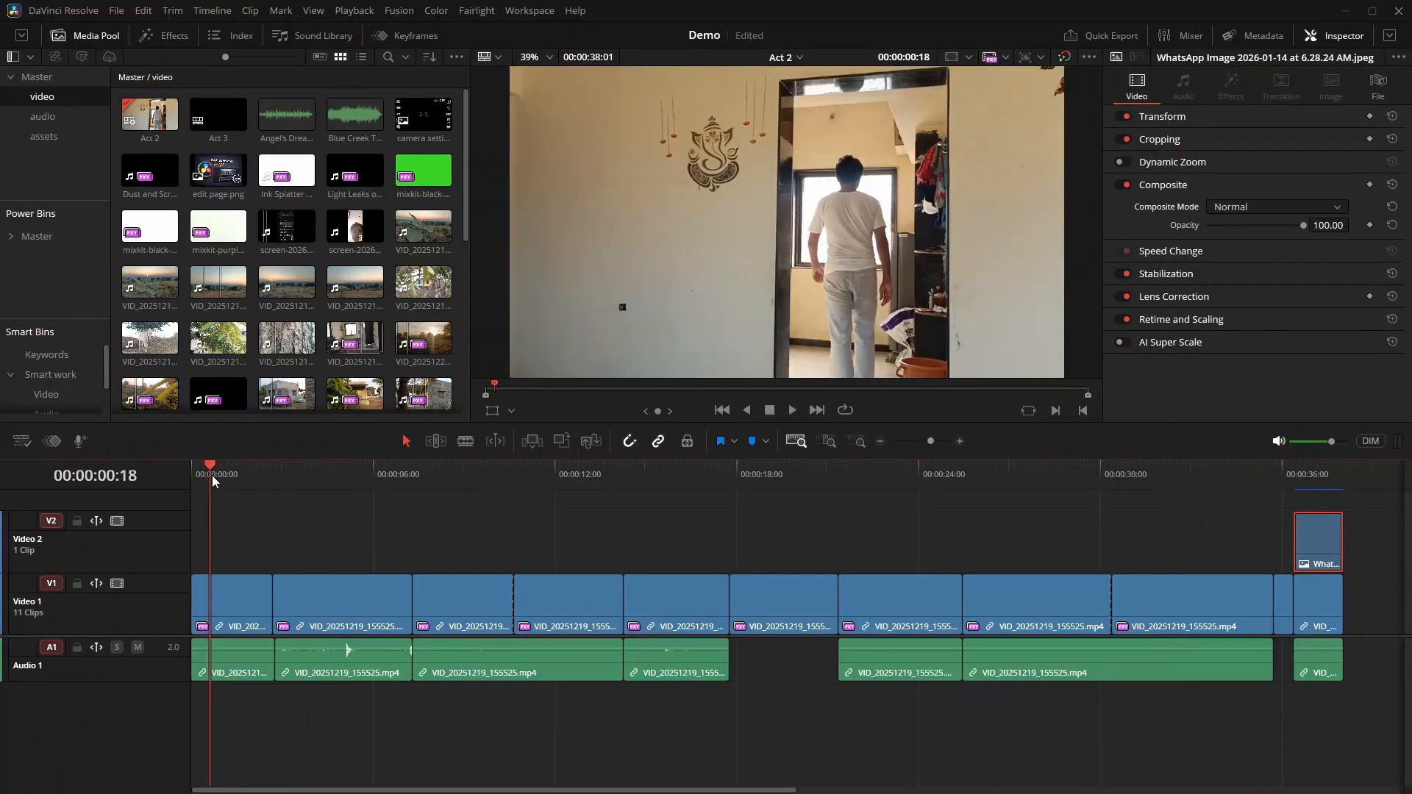
Place the camera settings image on Video 2 at 00:00:00:18 in the Act 2 timeline.
drag(423, 114, 207, 531)
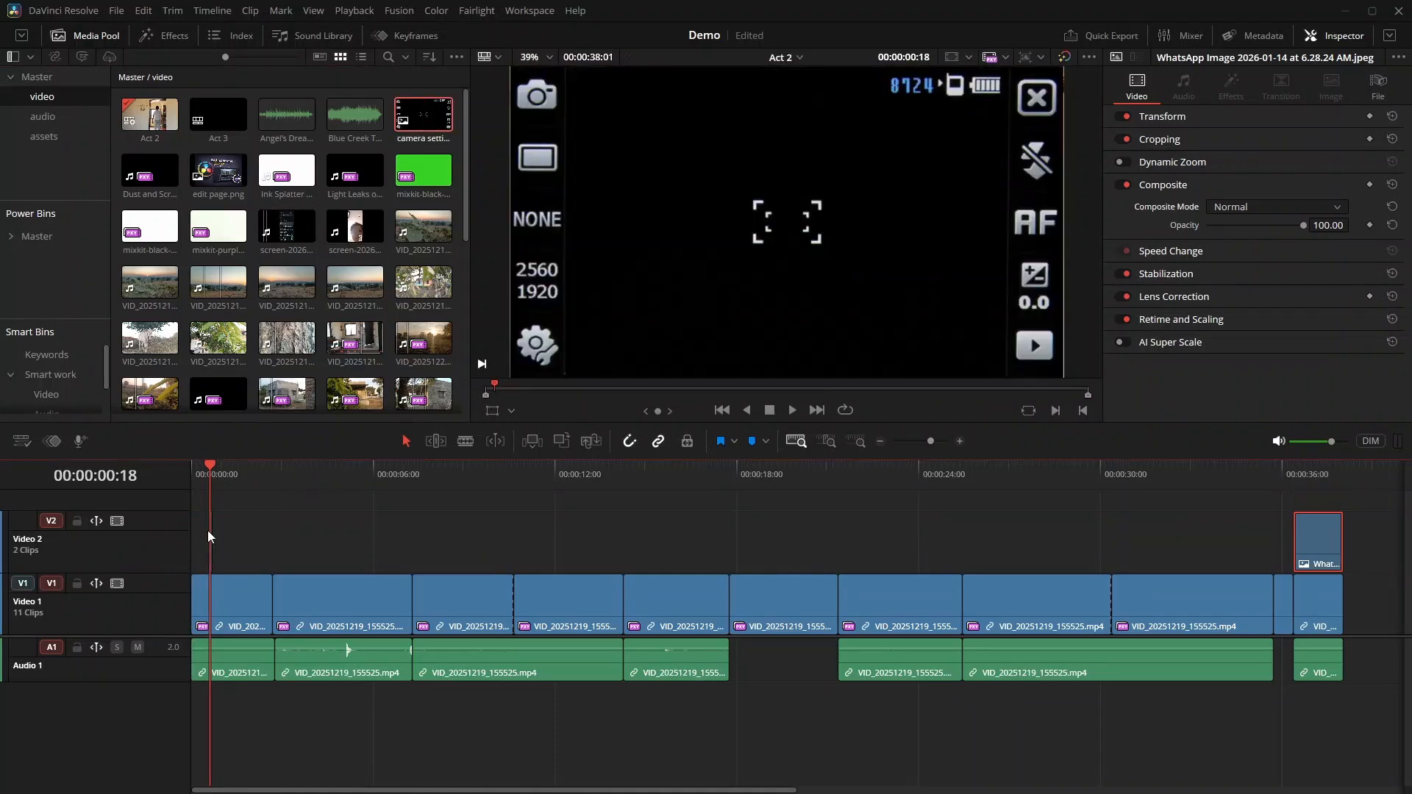
scroll(209, 537, up, 8)
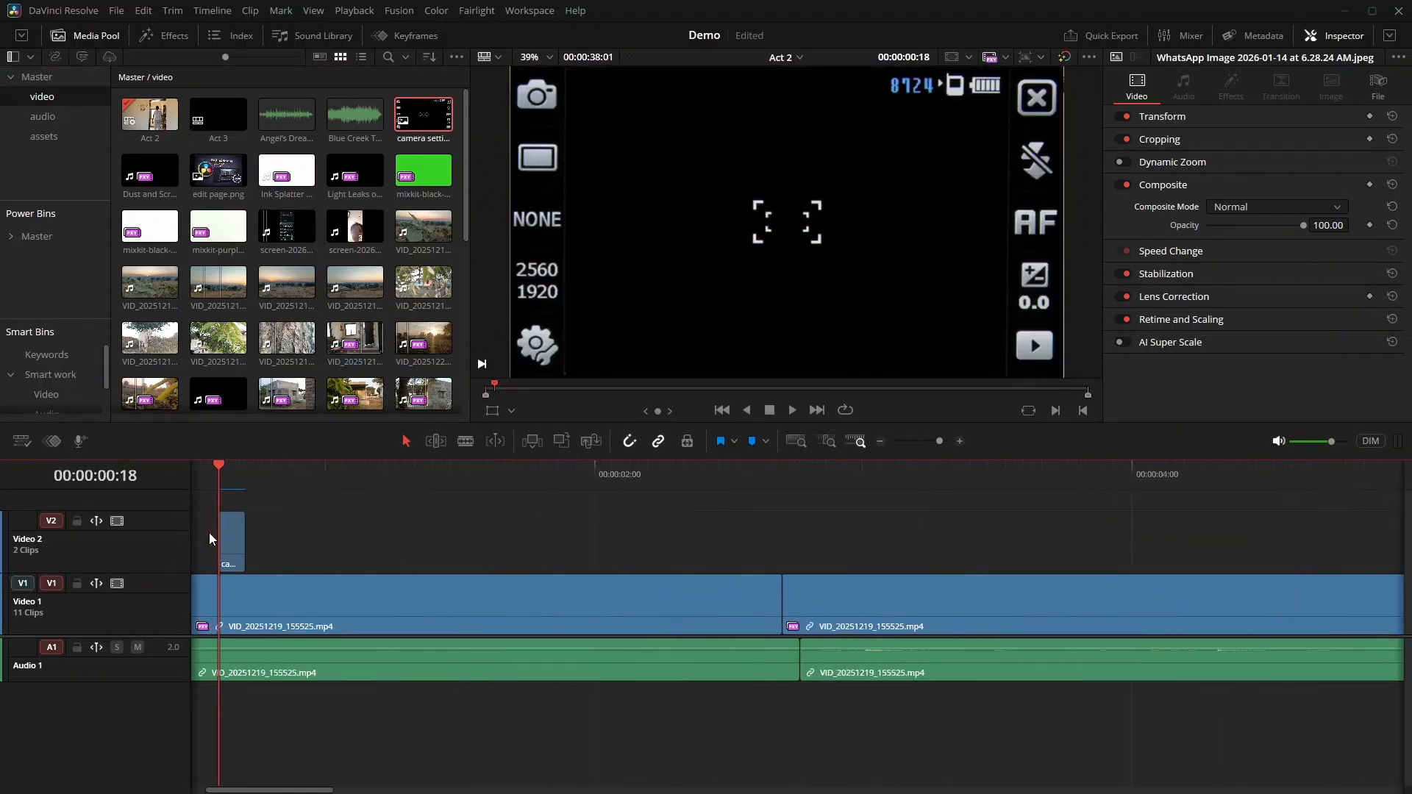
Extend the end of the camera settings image on Video 2 and position the playhead over it at 00:00:00:26.
click(248, 547)
drag(280, 539, 599, 542)
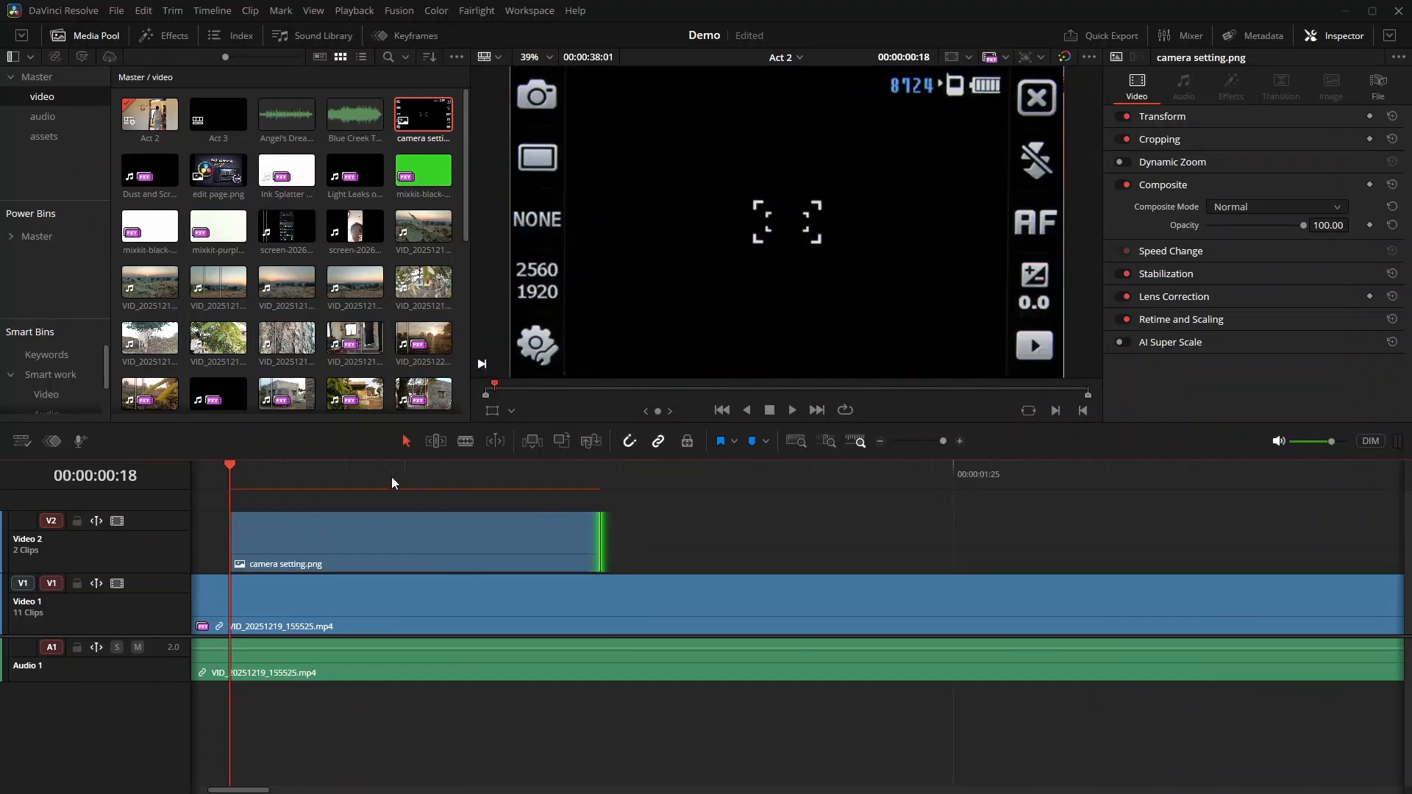
click(386, 477)
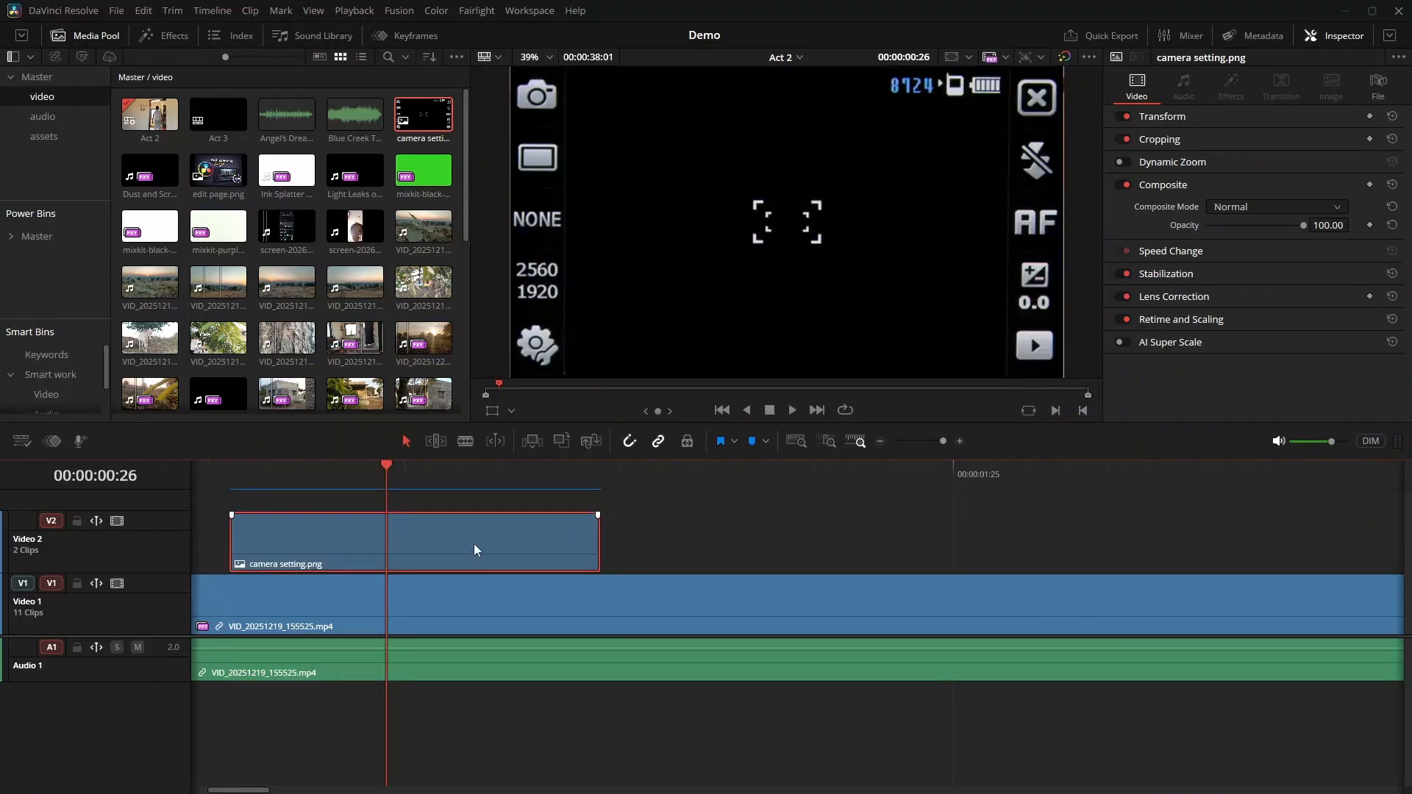
Preview the composite modes on the camera settings image, apply Lighten, and lower its opacity to about 32.82.
click(1335, 208)
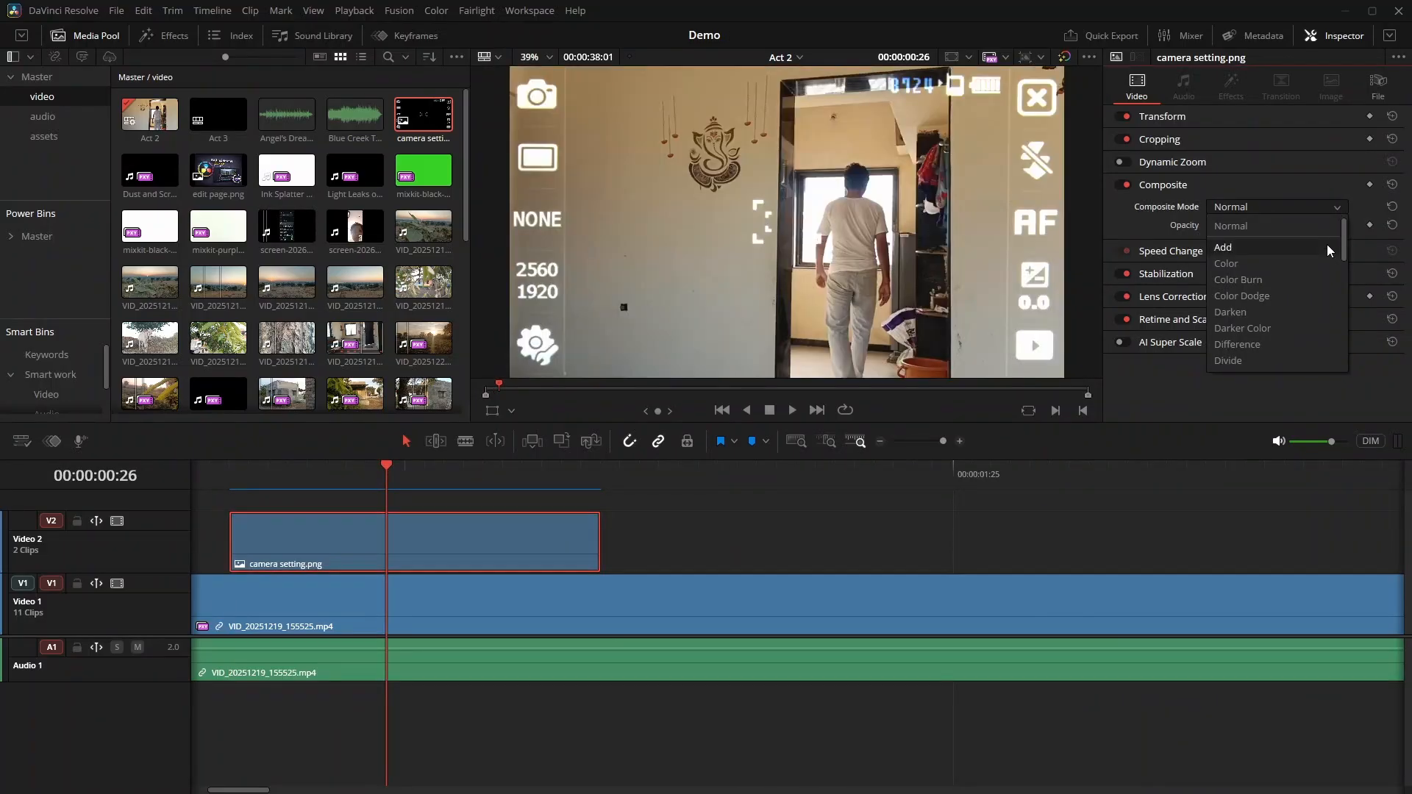
key(Down)
key(Down)
key(Down)
key(Down)
key(Down)
key(Down)
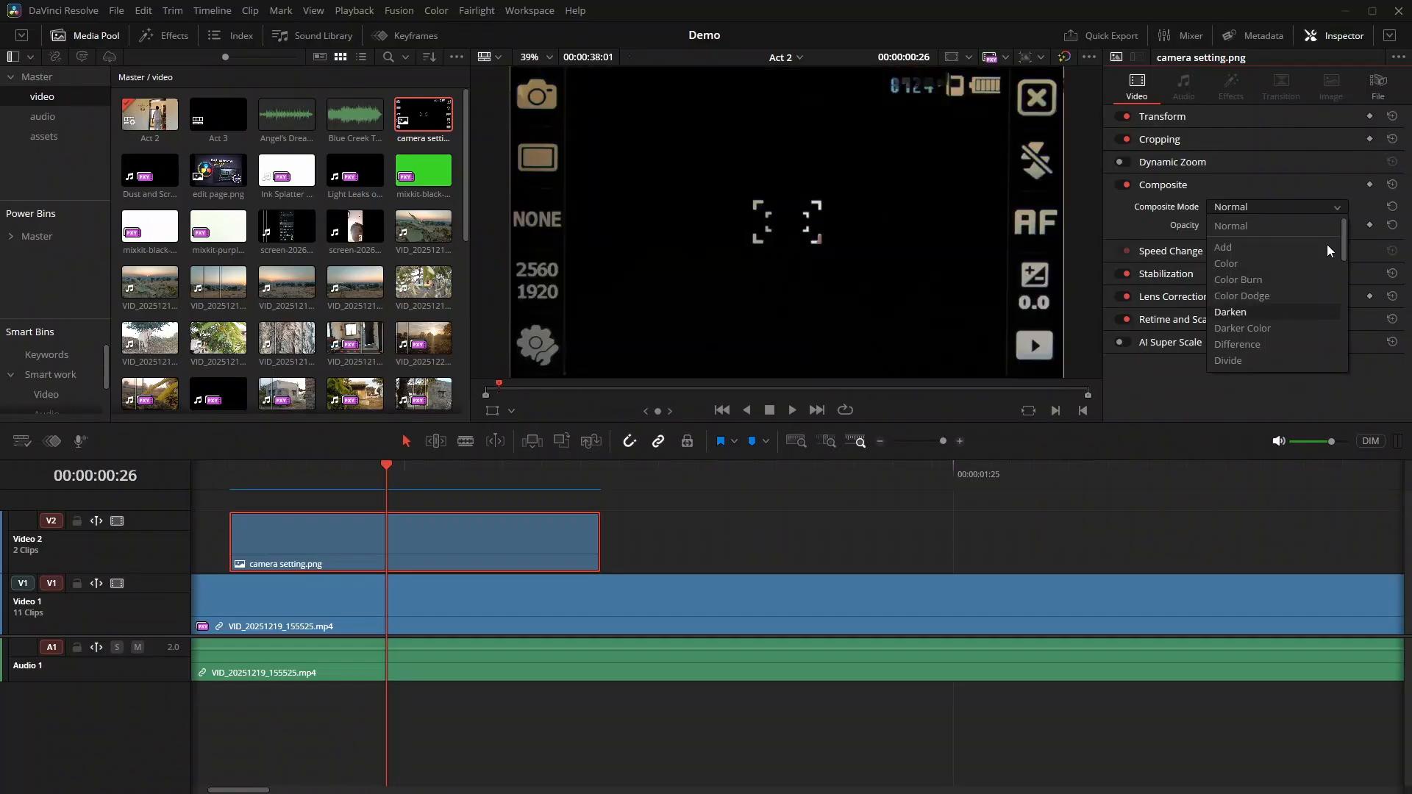
key(Down)
key(Down)
key(Down)
key(Down)
key(Down)
key(Down)
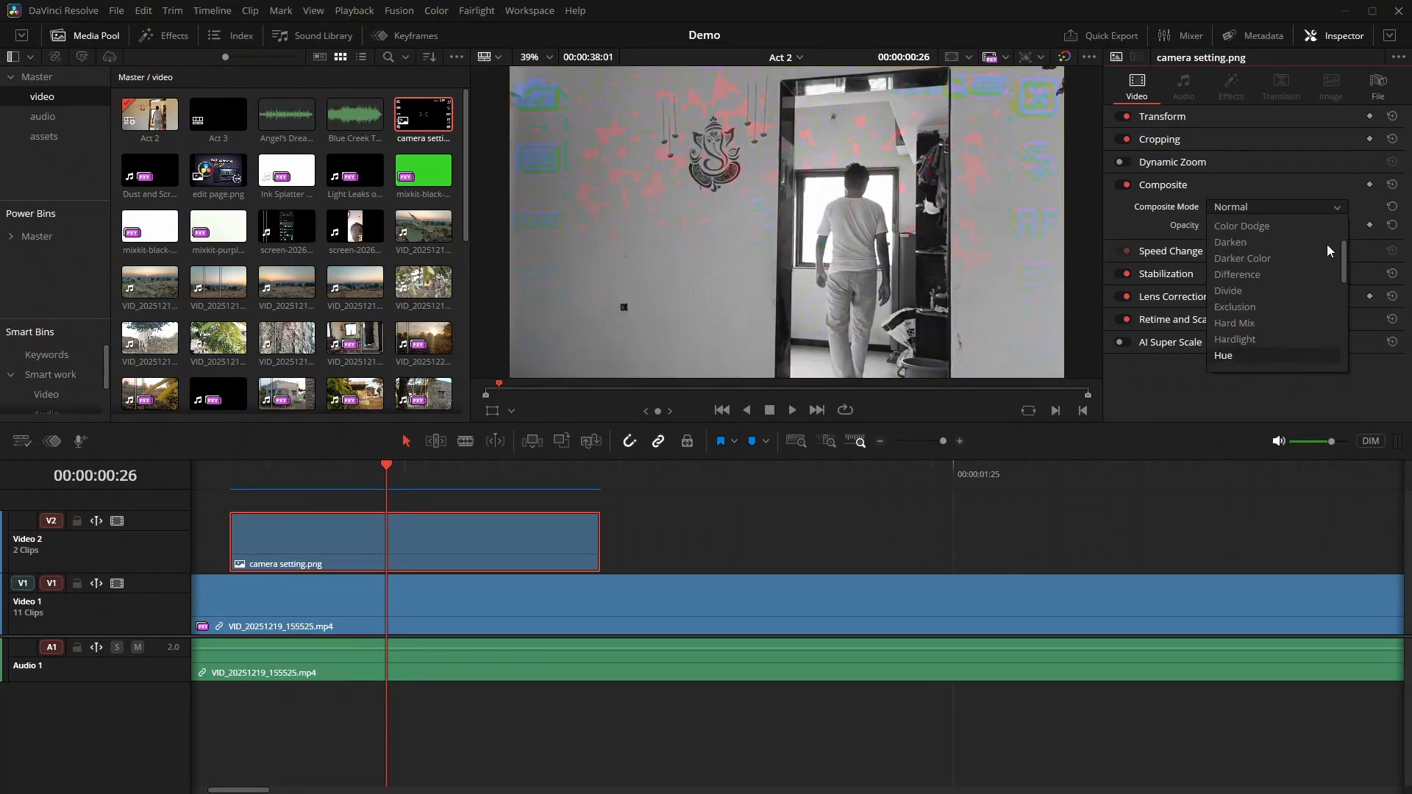
key(Down)
key(Down)
key(Down)
key(Down)
key(Down)
key(Down)
key(Down)
key(Down)
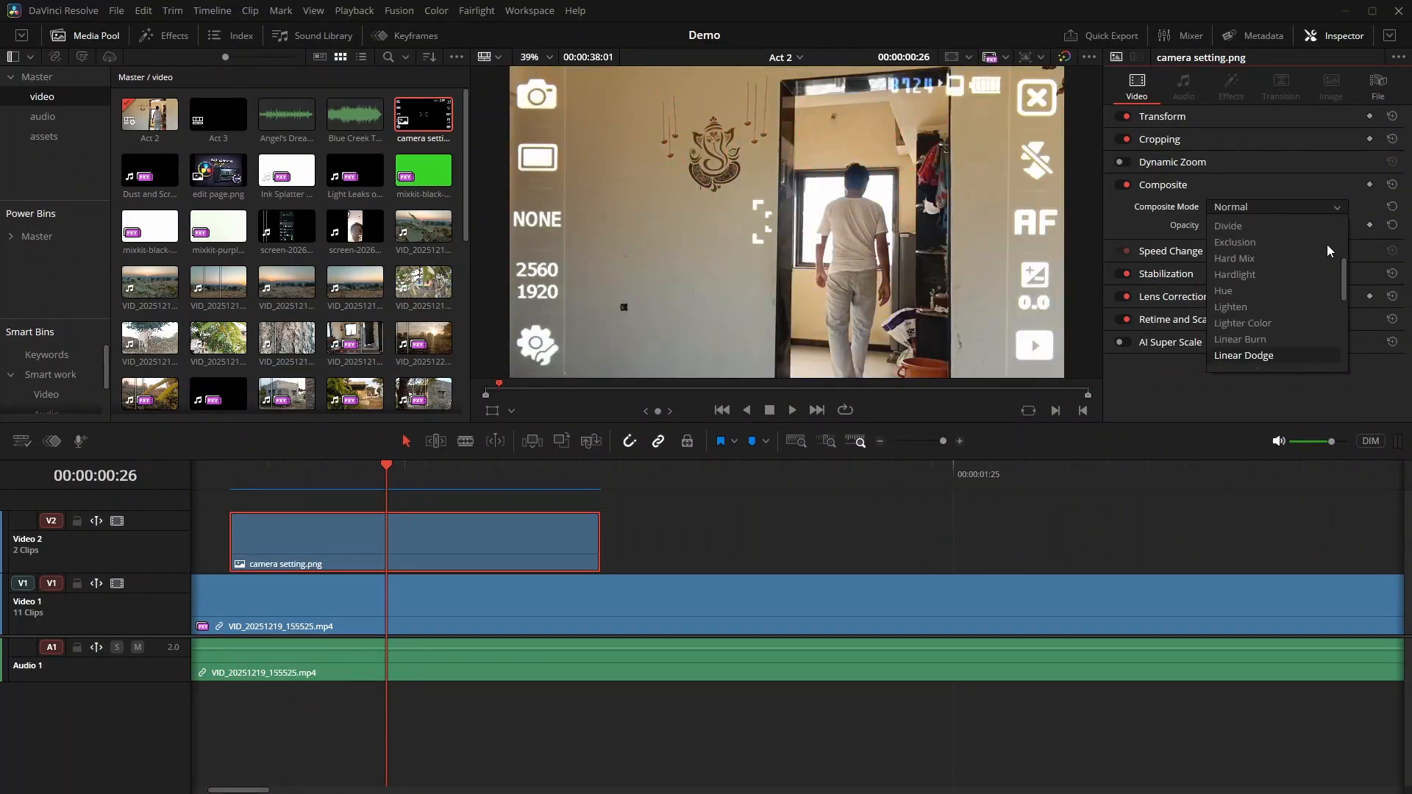
key(Down)
key(Down)
key(Down)
key(Down)
key(Down)
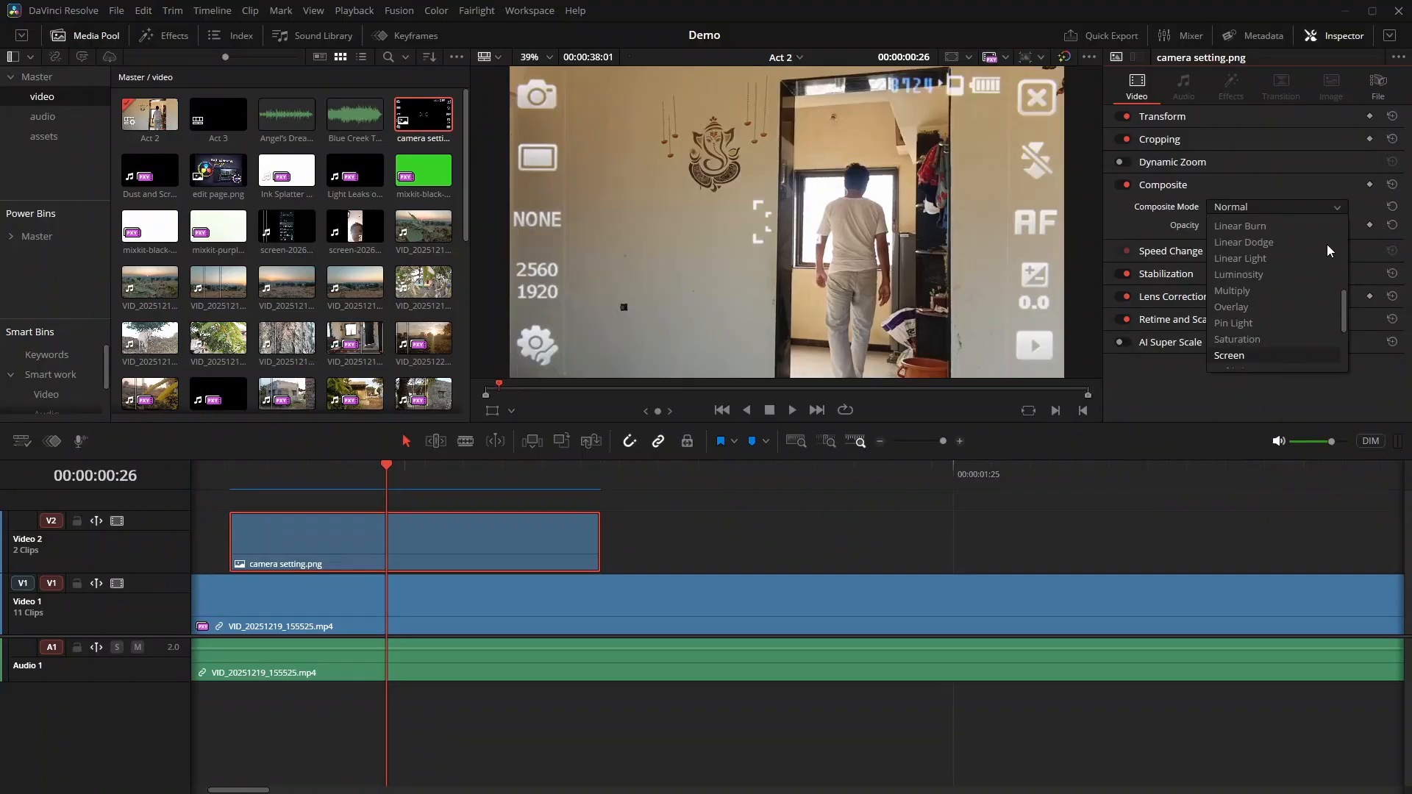
key(Up)
key(Up)
key(Up)
key(Up)
key(Up)
key(Up)
key(Up)
key(Up)
key(Up)
key(Up)
key(Up)
key(Up)
key(Up)
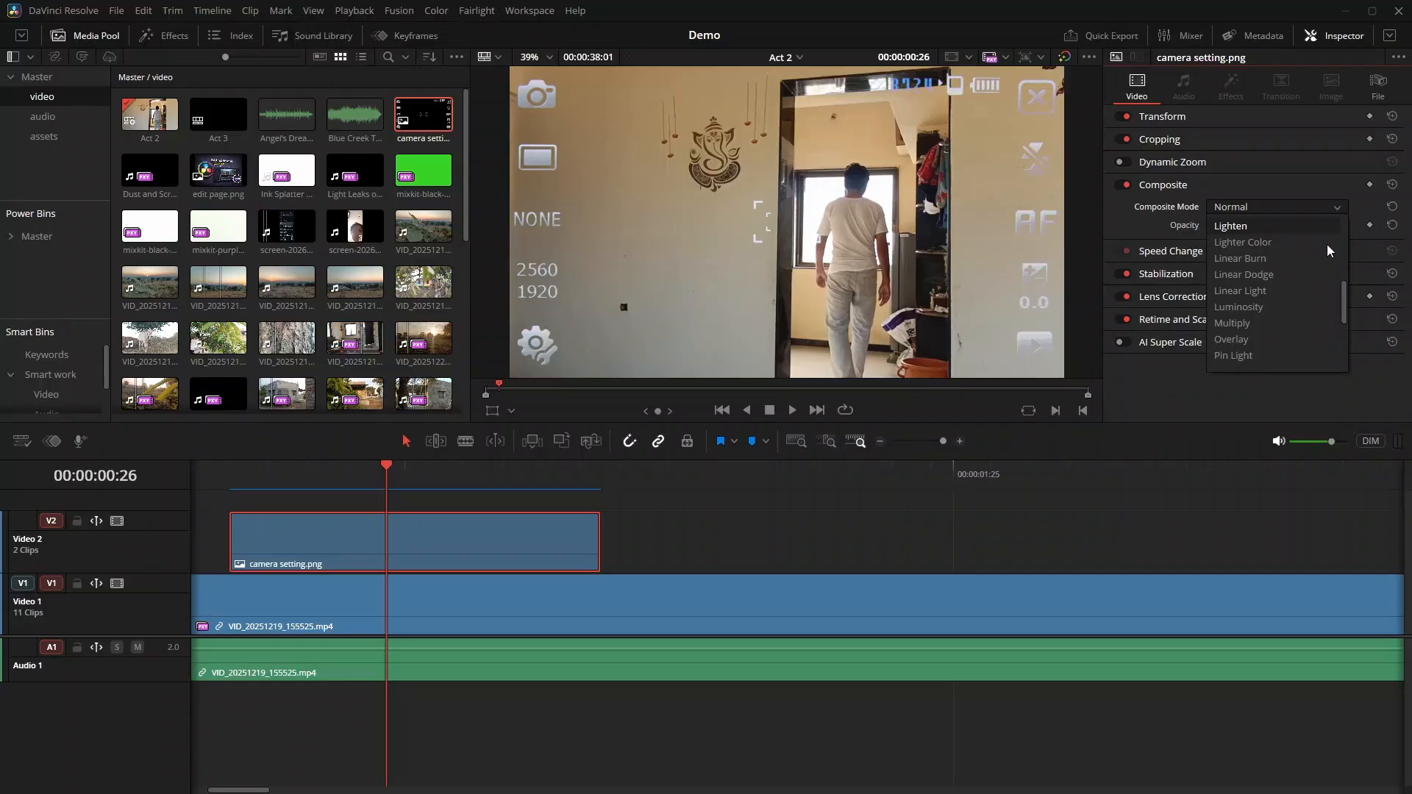
key(Return)
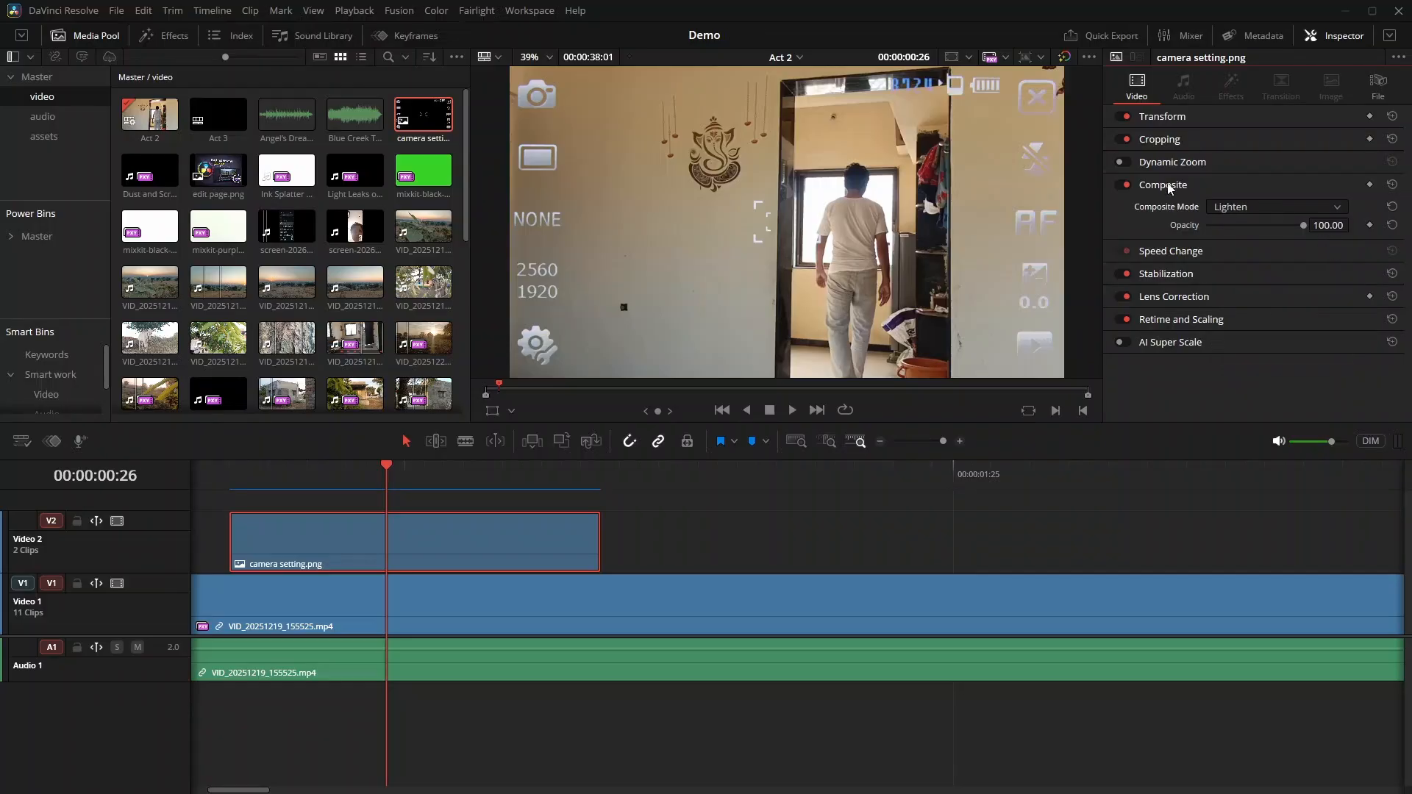
drag(1303, 226, 1238, 231)
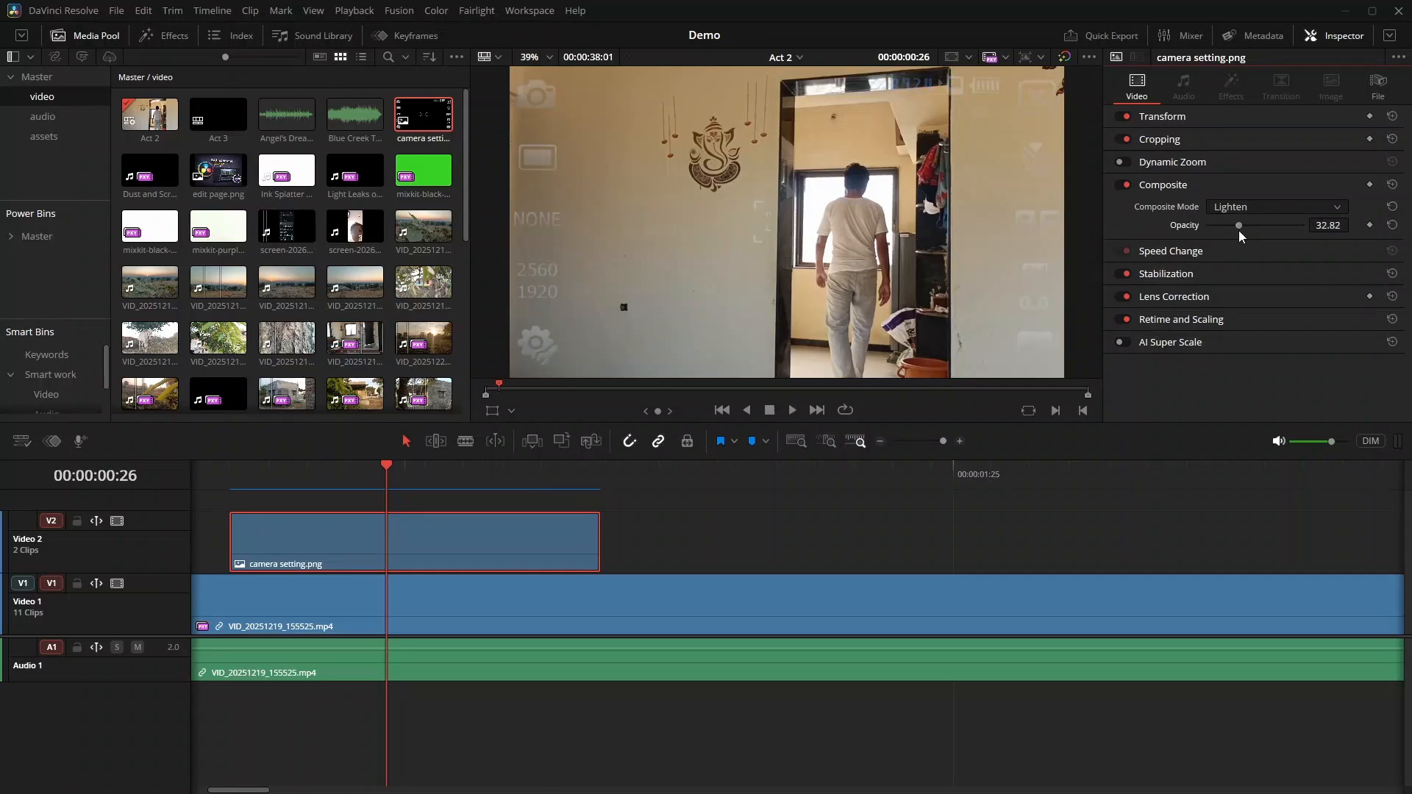
click(1168, 185)
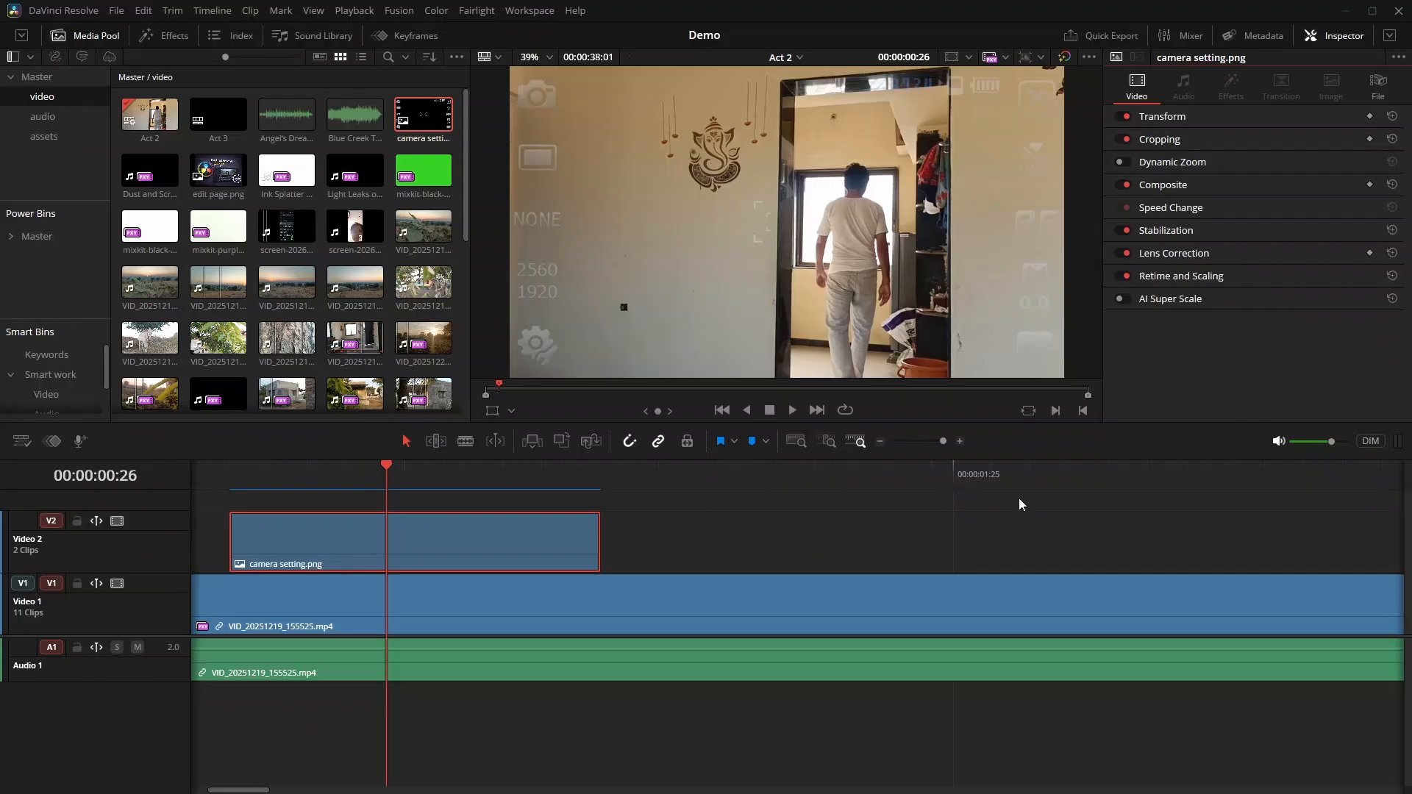
Show the Speed Change settings for the first Video 1 clip, fit the whole timeline in view, and switch to the Ac1 timeline.
click(796, 474)
click(873, 599)
click(1171, 207)
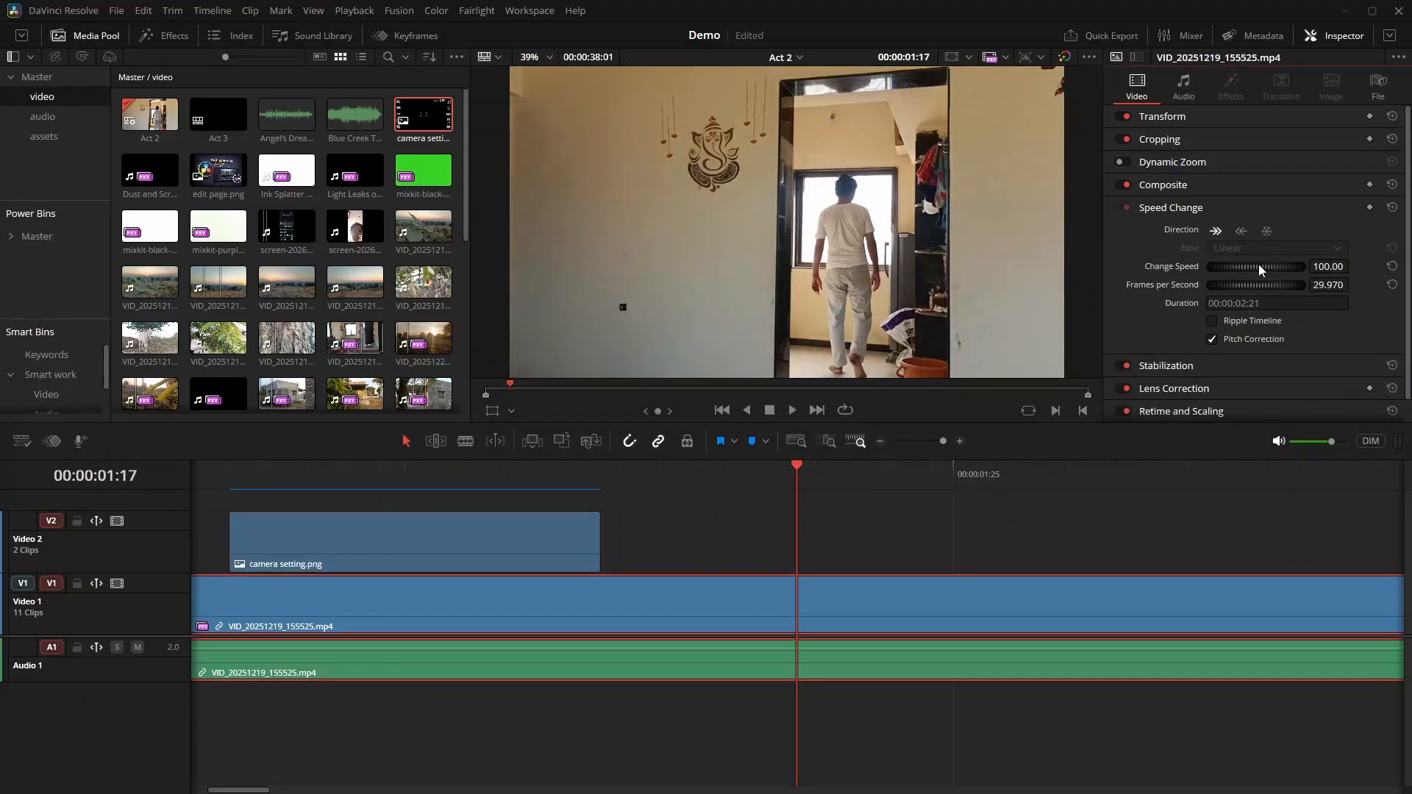
click(796, 441)
click(785, 57)
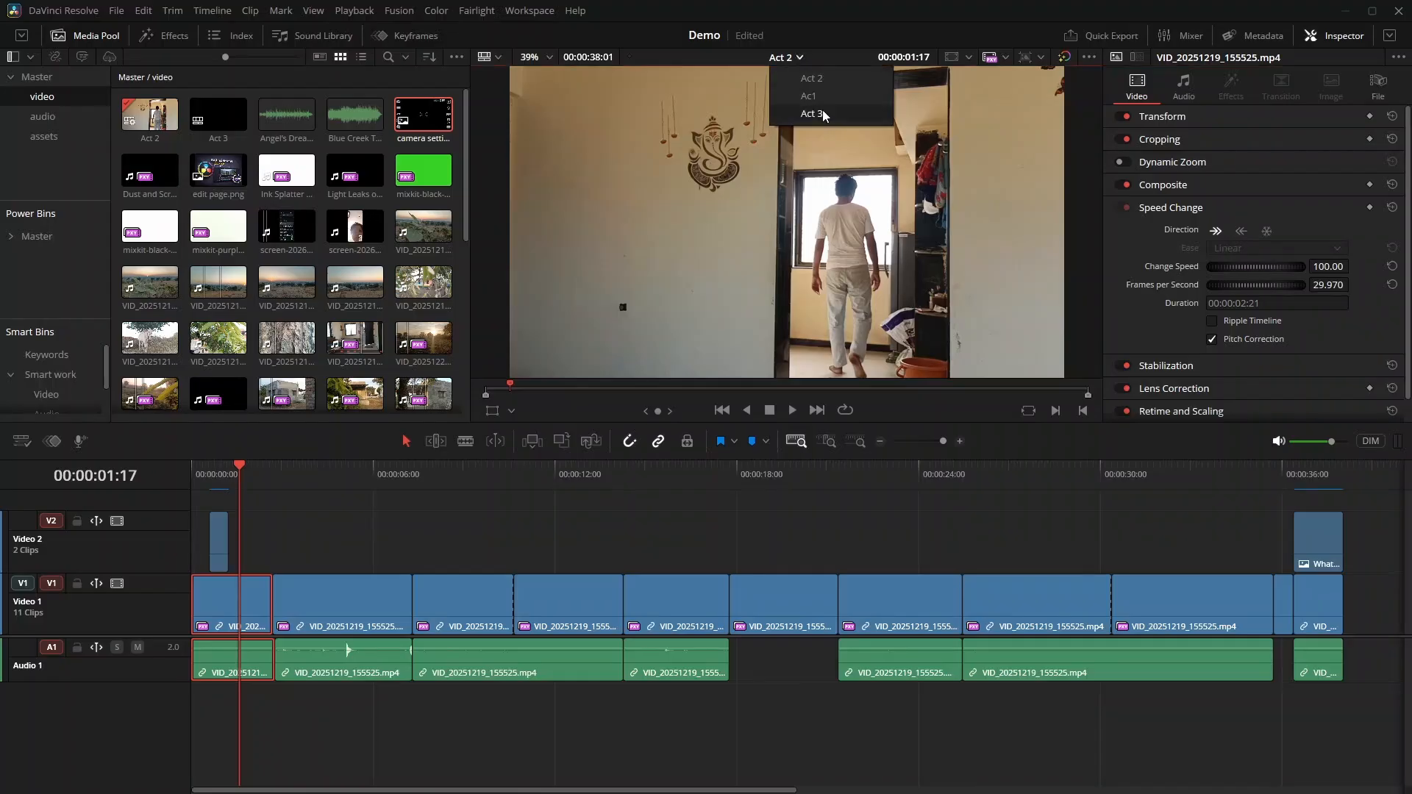
click(819, 82)
Set the speed of the last clip in the Ac1 timeline to 50 and play the clip from its start.
drag(911, 476, 764, 471)
text(50)
key(Return)
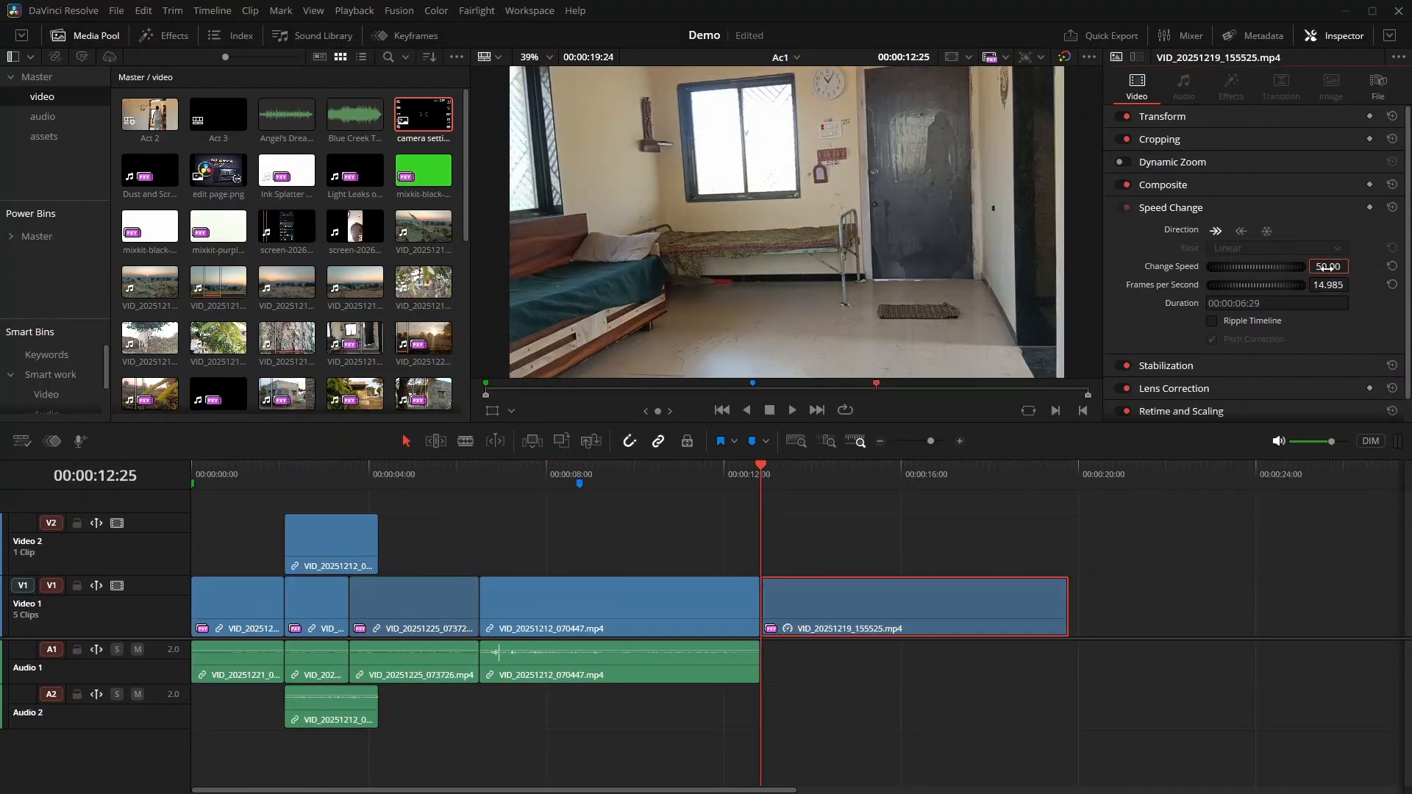
key(space)
key(space)
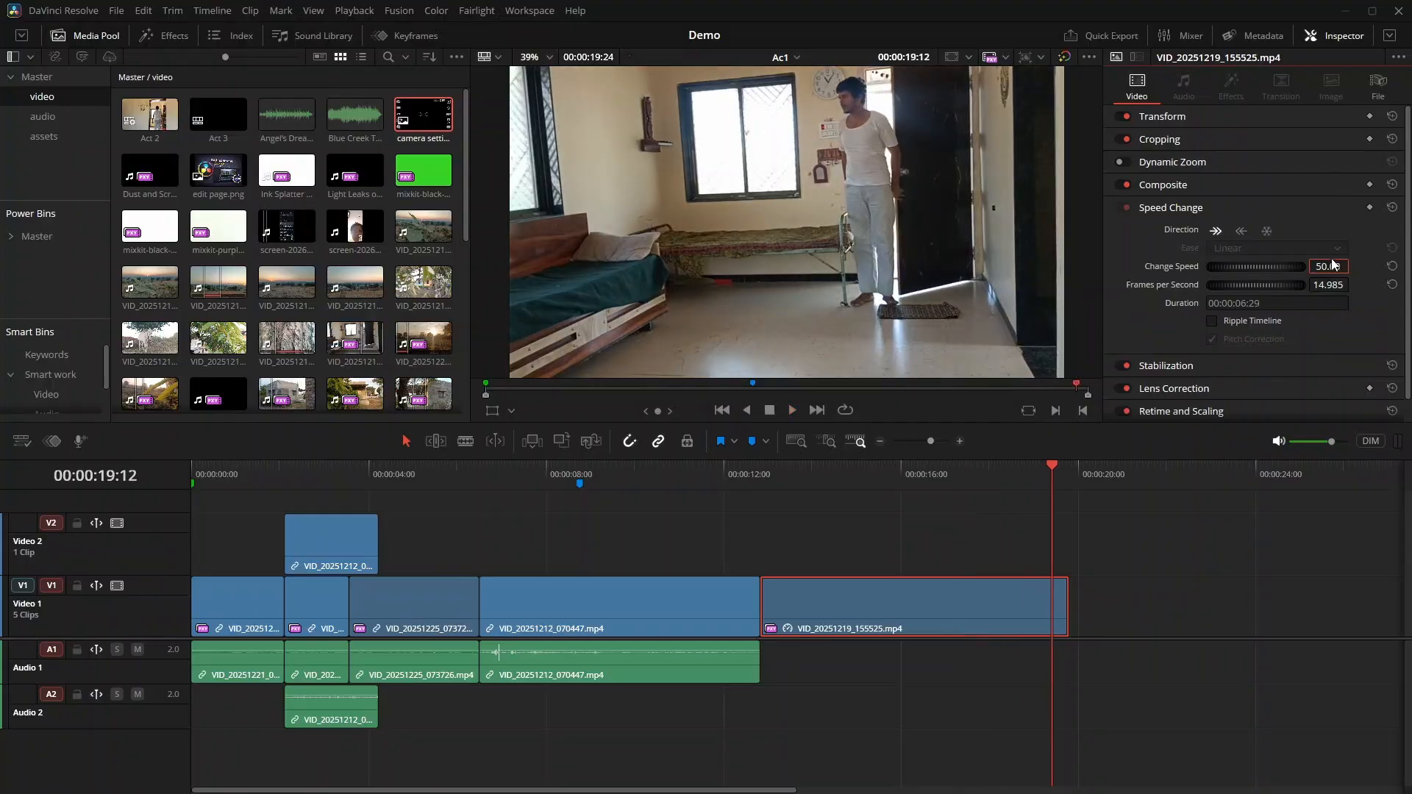
Set the last clip's speed to 200 and play it from its start.
double_click(1332, 266)
text(200)
key(Return)
click(766, 477)
key(space)
key(space)
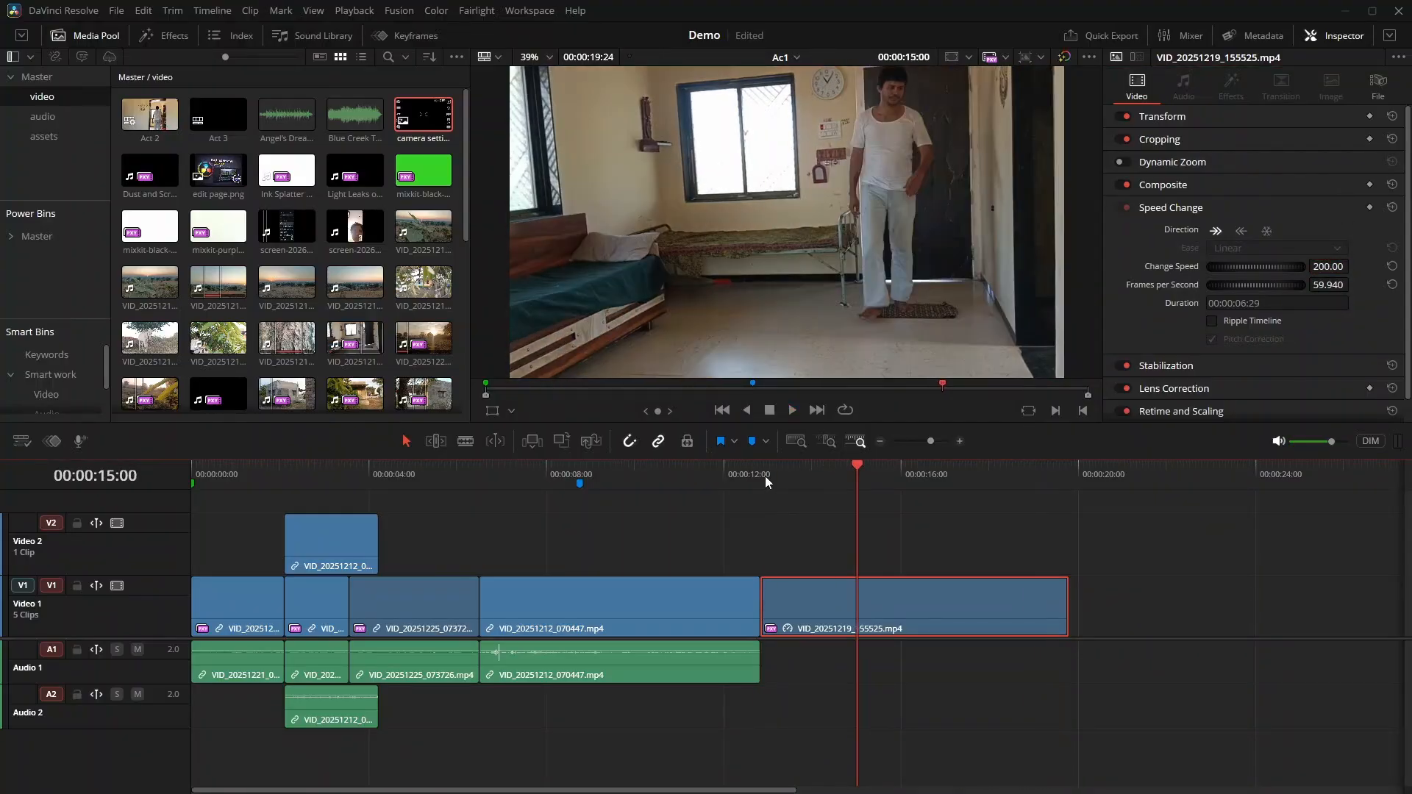
Try a frame rate of about 31.94 frames per second on the last clip, play it, and reset Speed Change.
drag(1250, 284, 1207, 300)
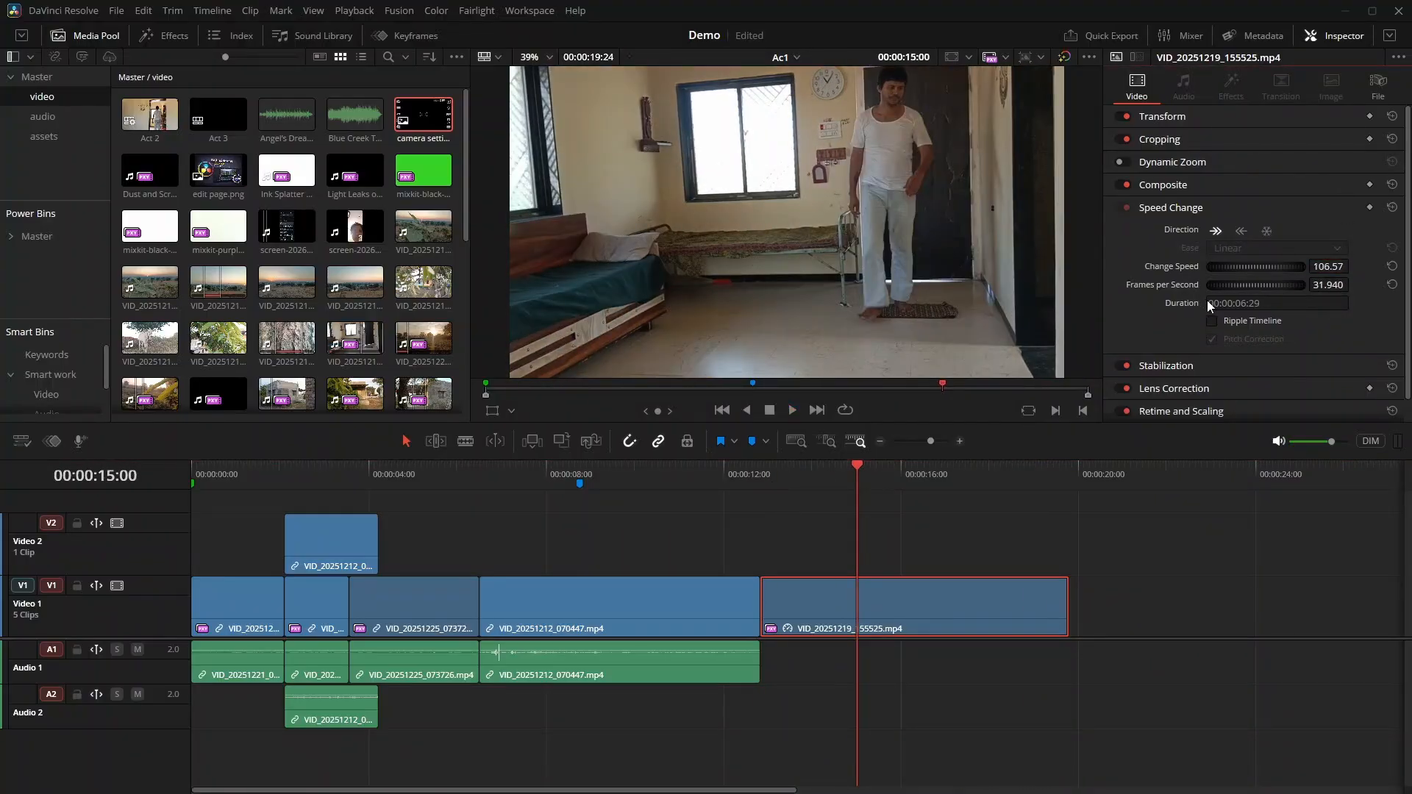
click(774, 475)
key(space)
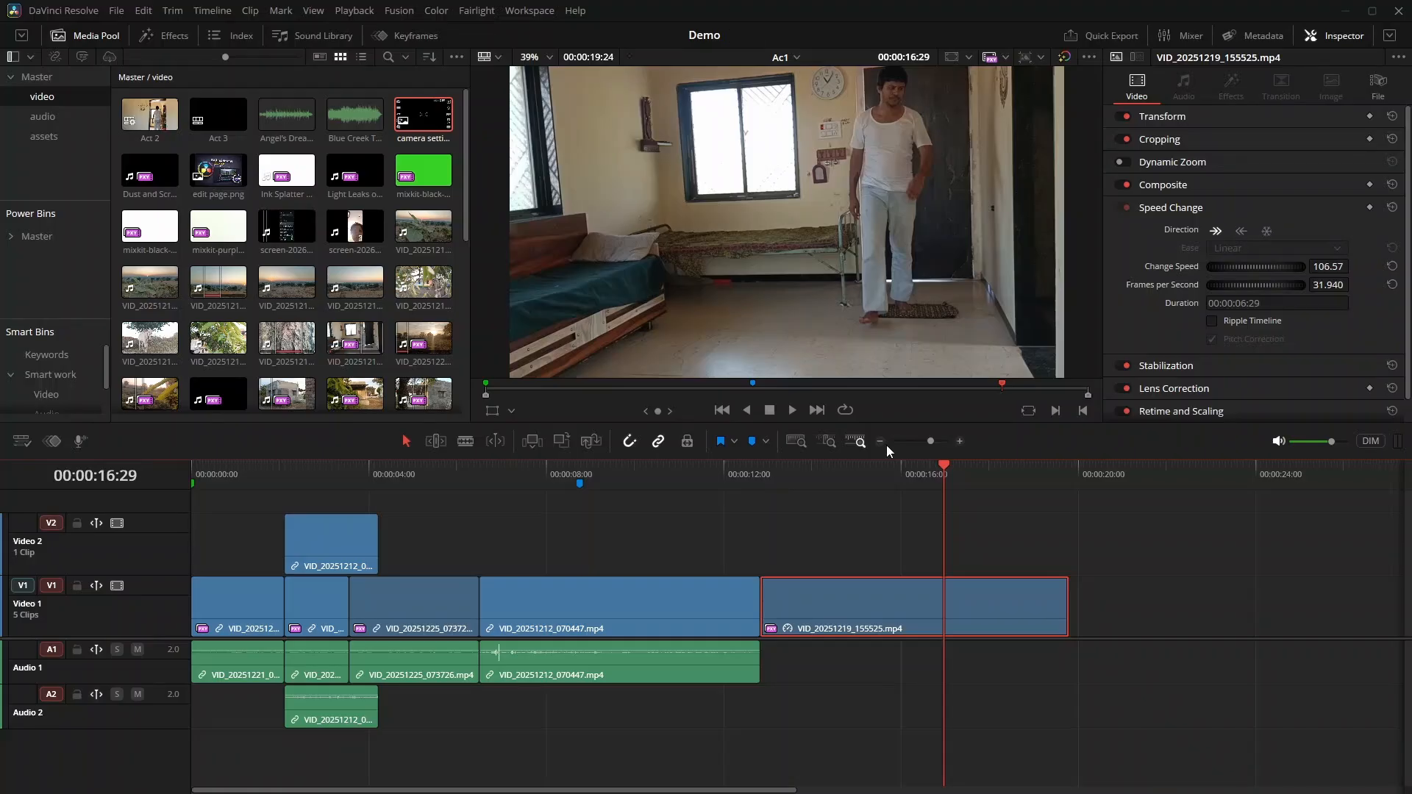
click(1391, 209)
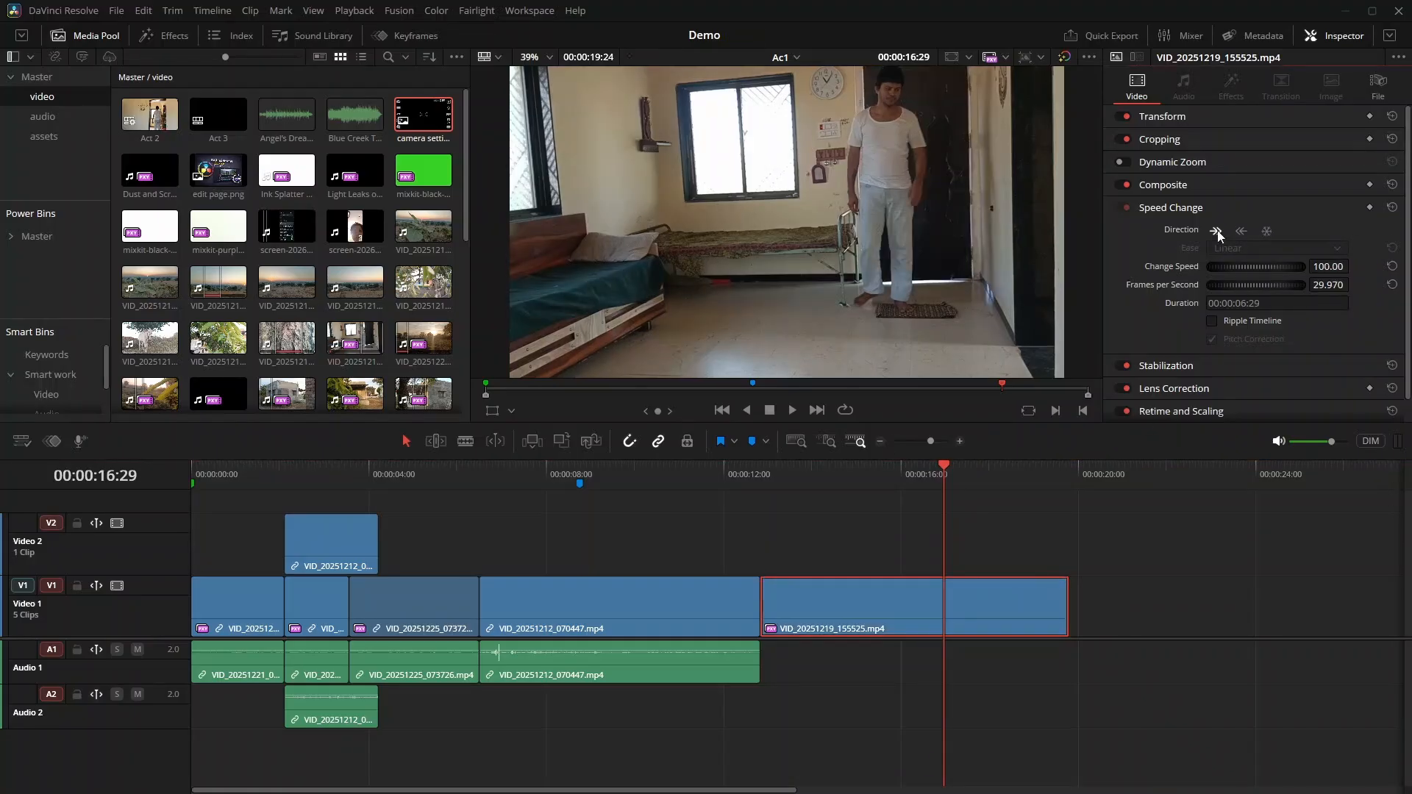
Reverse the last clip's direction, play it from its start, and split off its first 00:00:02:04.
click(1242, 231)
click(770, 475)
key(space)
key(ctrl+b)
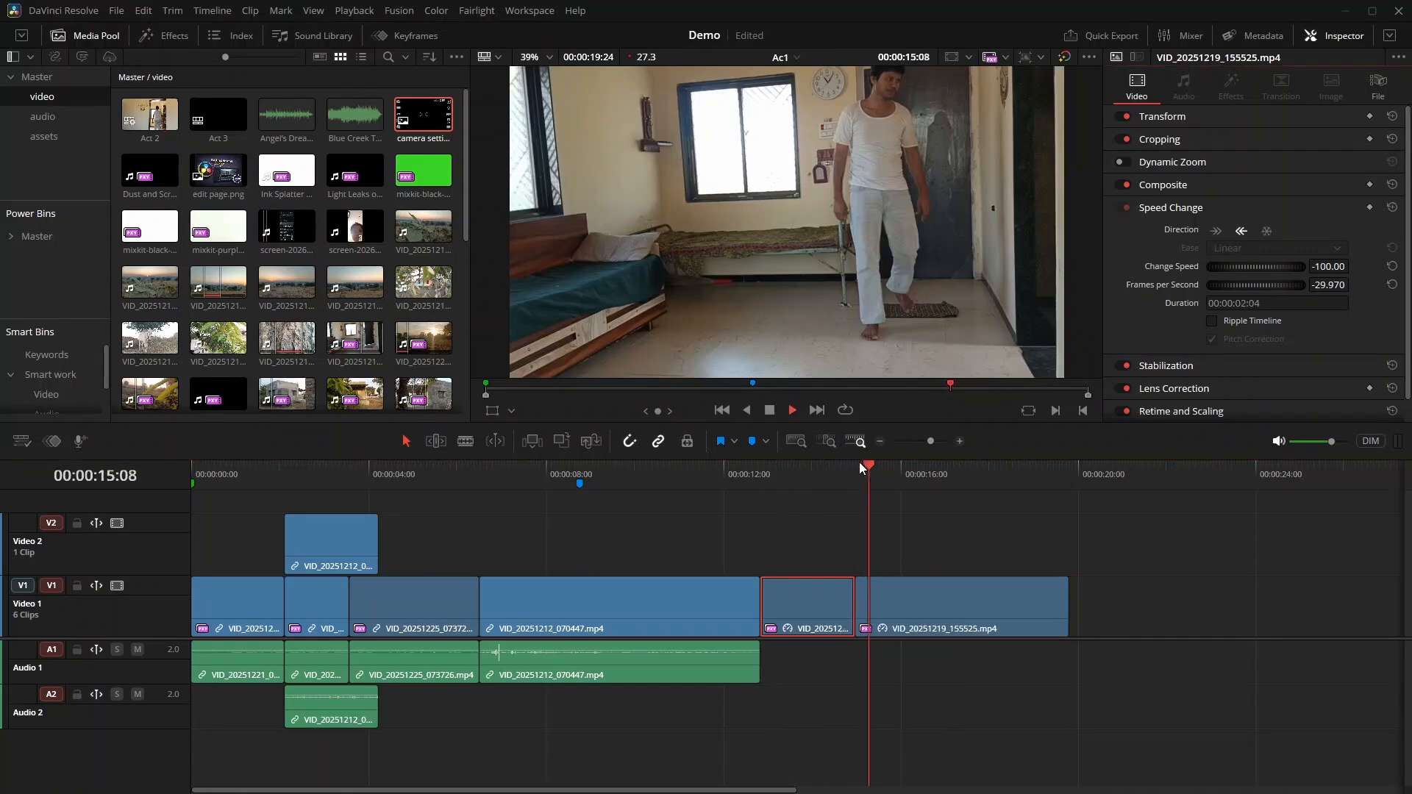
Restore forward direction on both parts of the split clip and play the second part from 00:00:16:03.
click(1216, 231)
click(1216, 230)
click(904, 481)
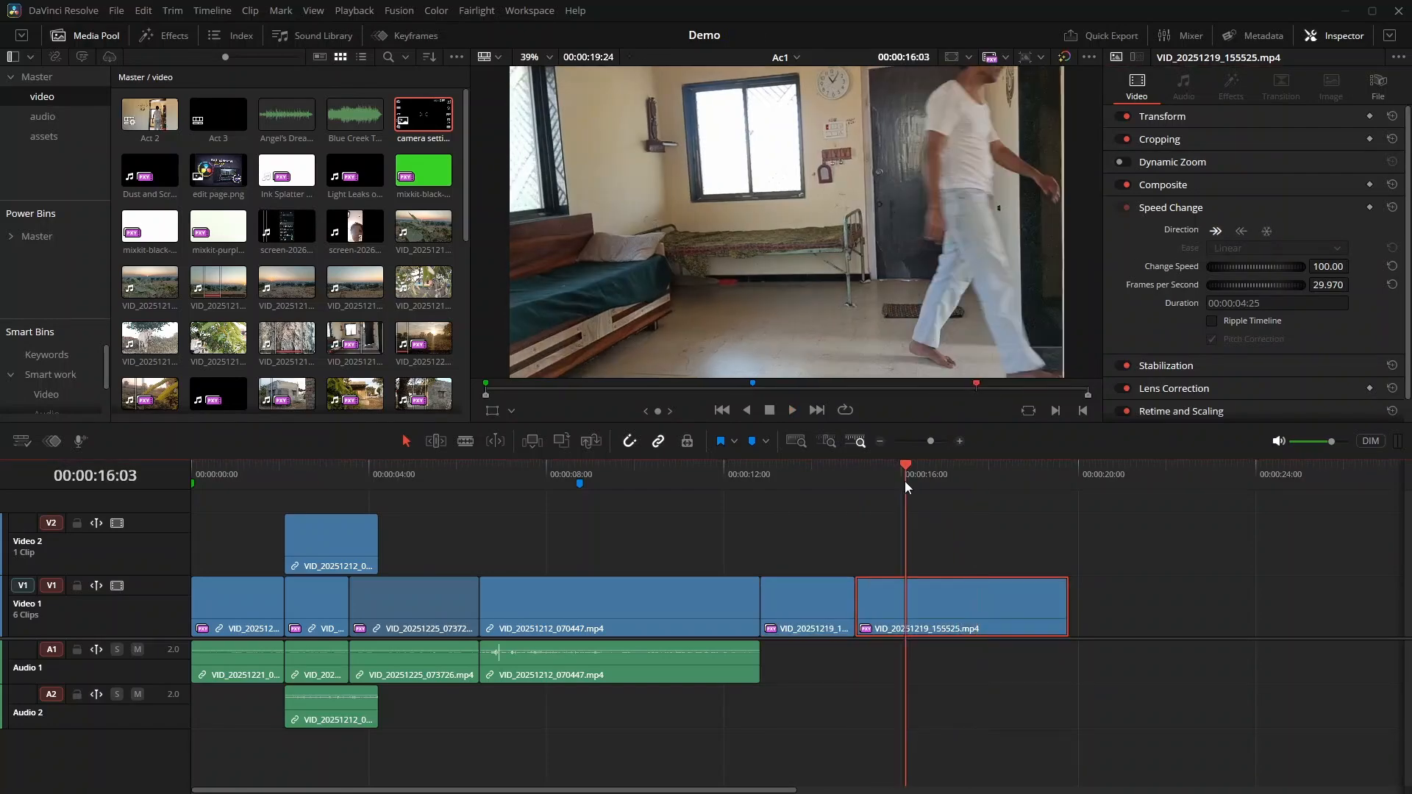
key(space)
key(space)
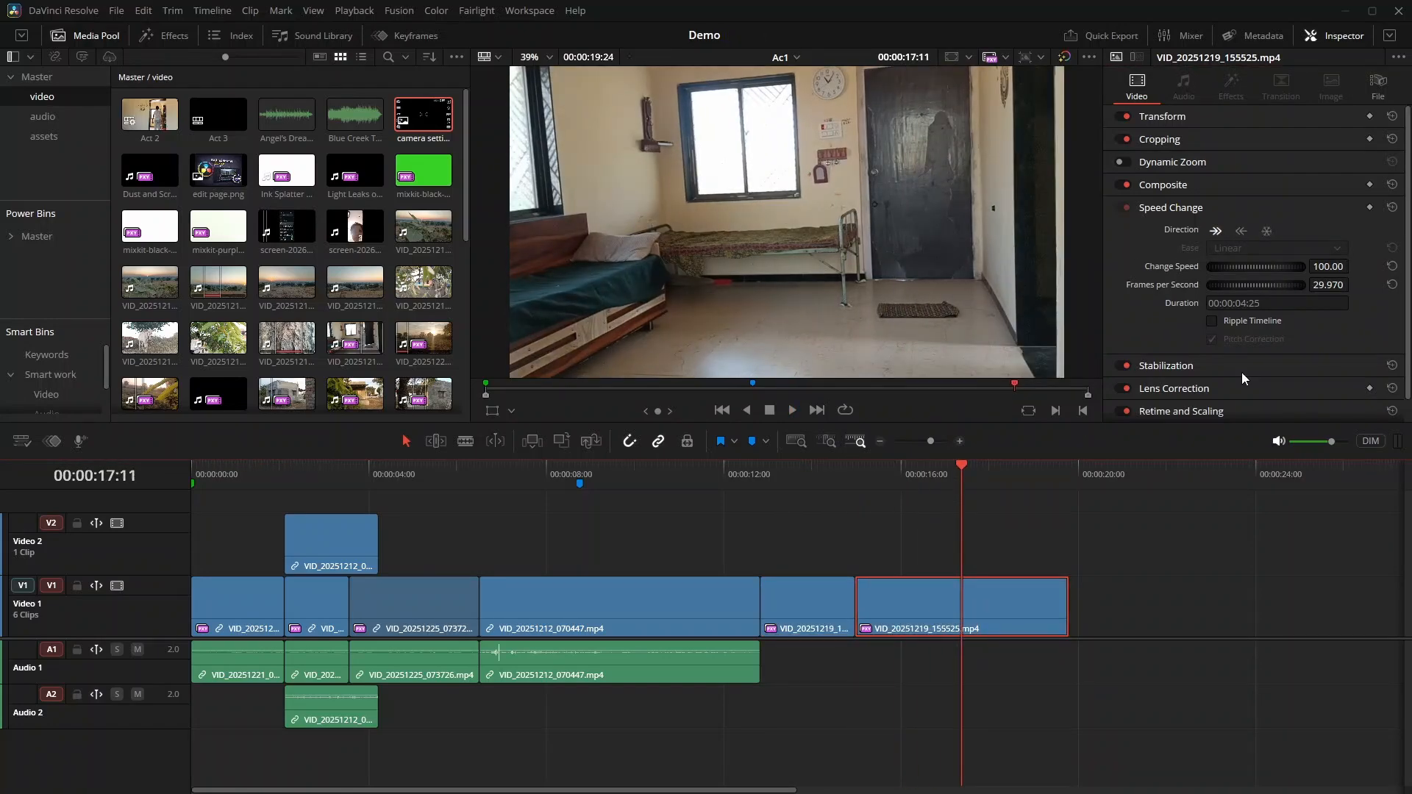
Enable Ripple Timeline for the second part of the split clip, reverse its direction, and play it from near its start.
key(space)
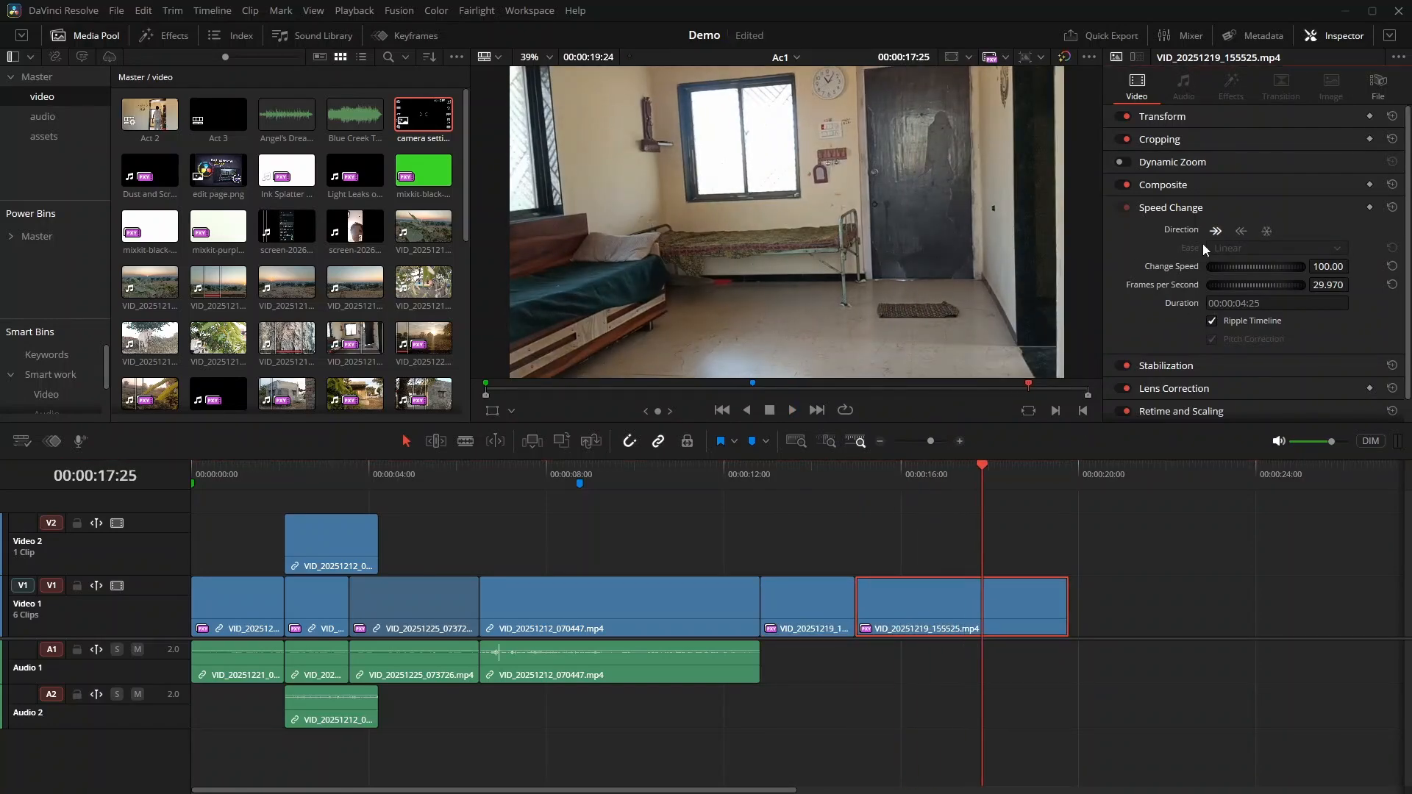
click(1241, 232)
click(876, 476)
key(space)
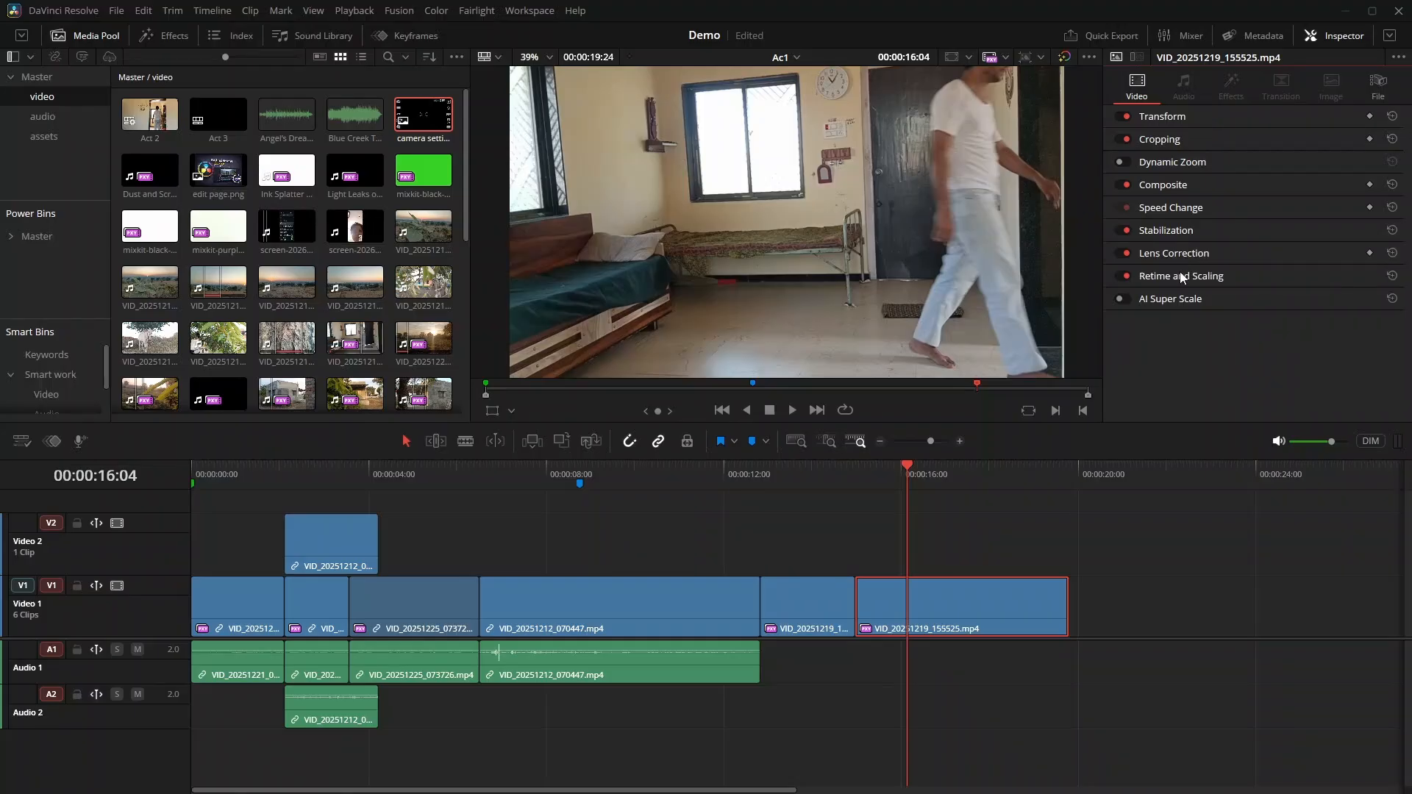
Examine the Retime Process and Motion Estimation options under Retime and Scaling for the second part of the split clip.
click(1181, 277)
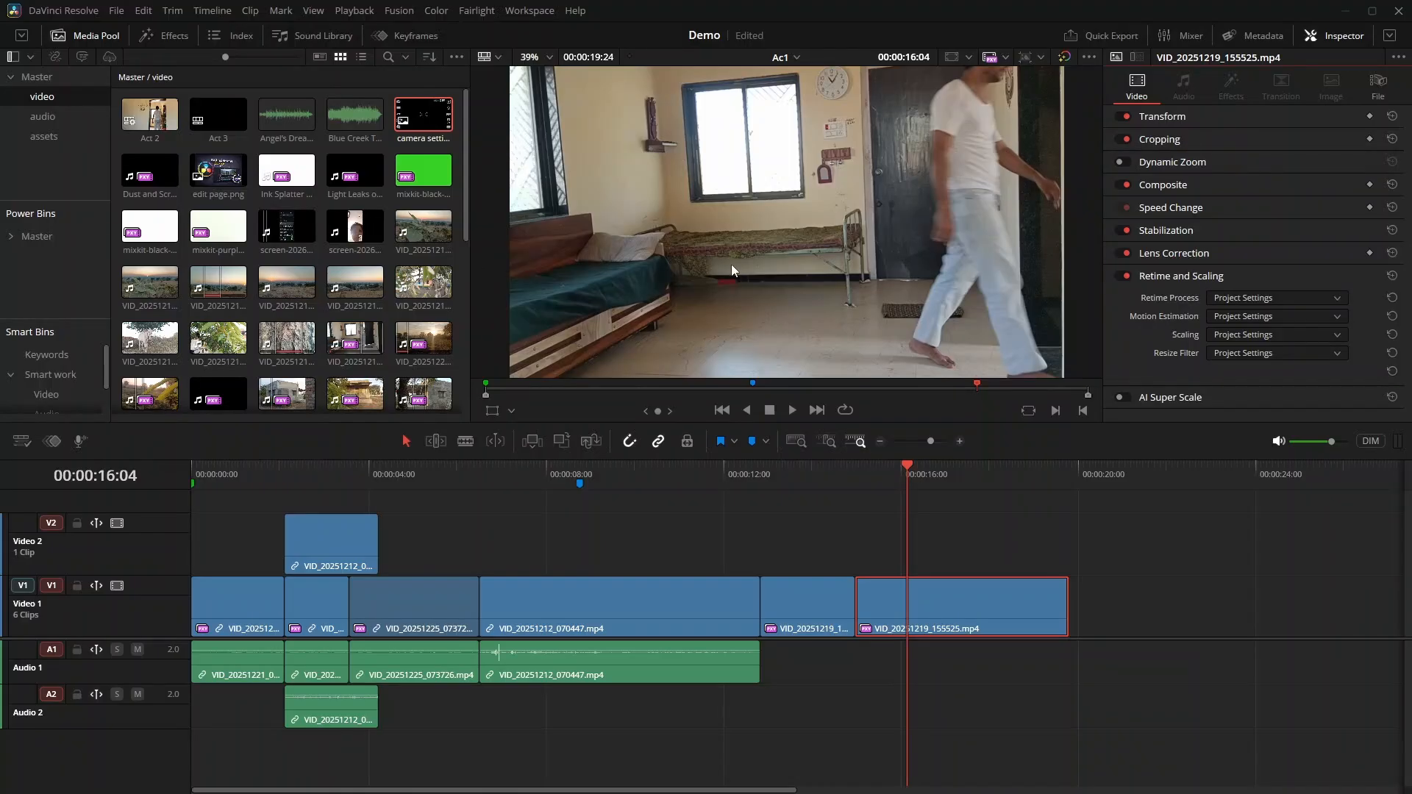
click(1339, 298)
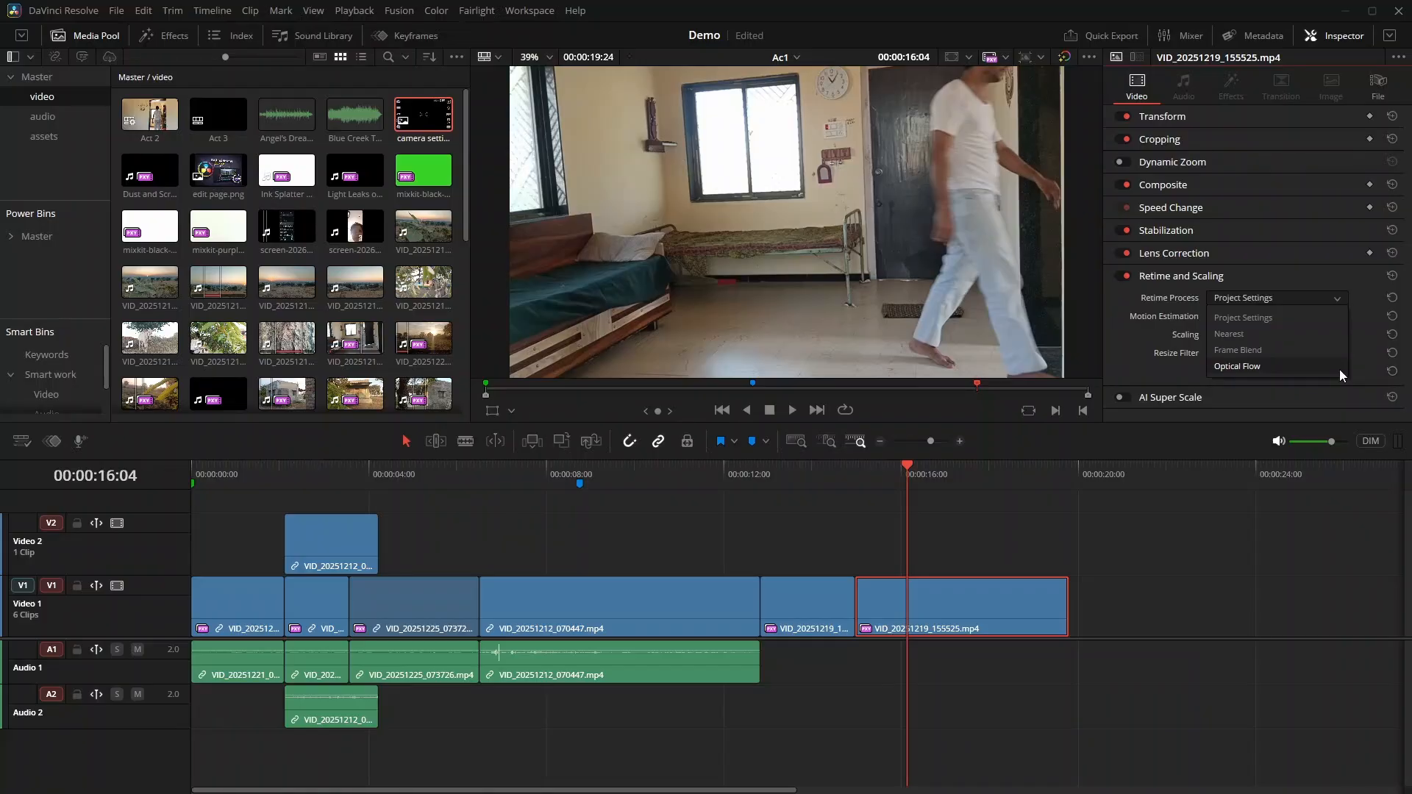
click(1347, 273)
click(1345, 274)
click(1337, 316)
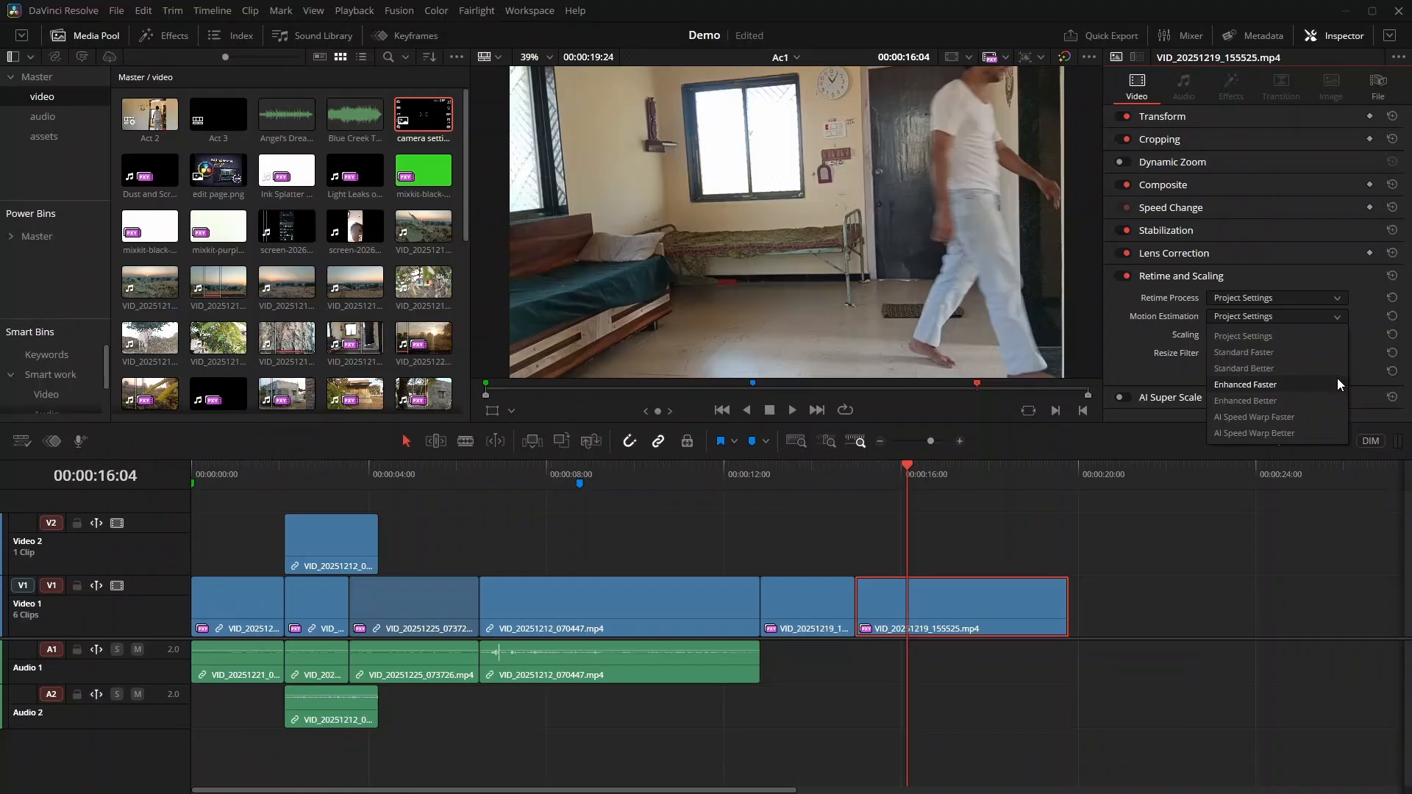
click(1333, 416)
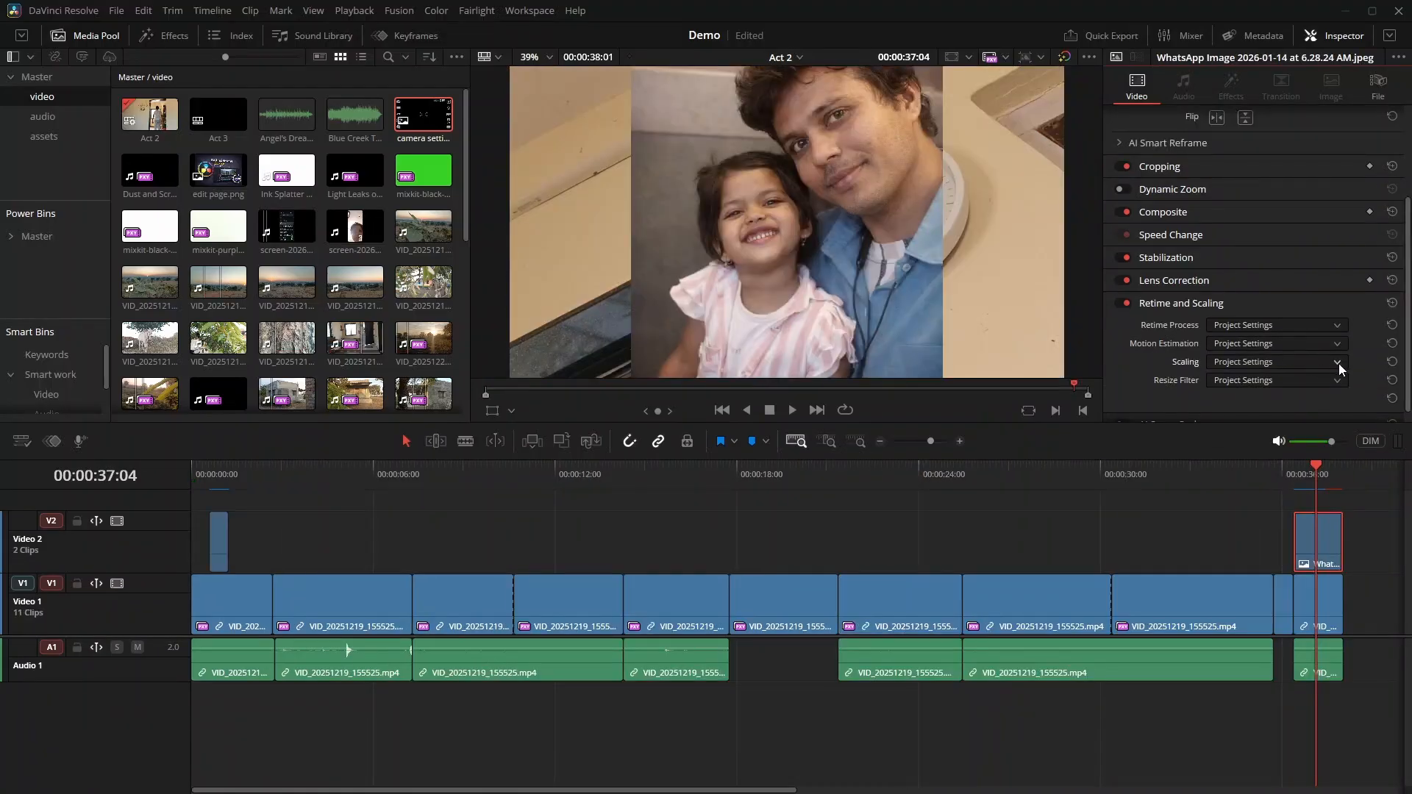
Try Crop and Fit scaling on the portrait photo at the end of the Act 2 timeline.
click(1339, 363)
click(1326, 390)
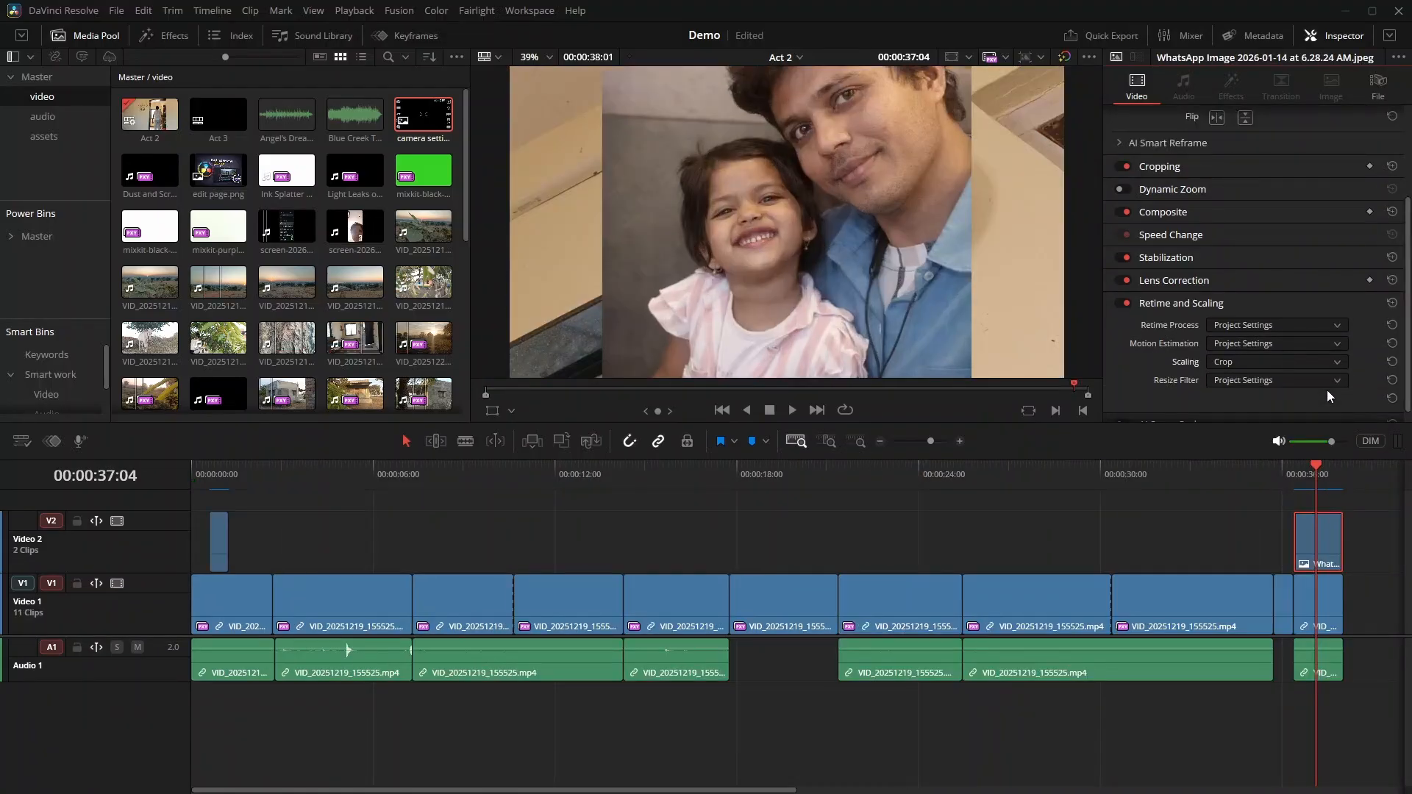
click(1334, 358)
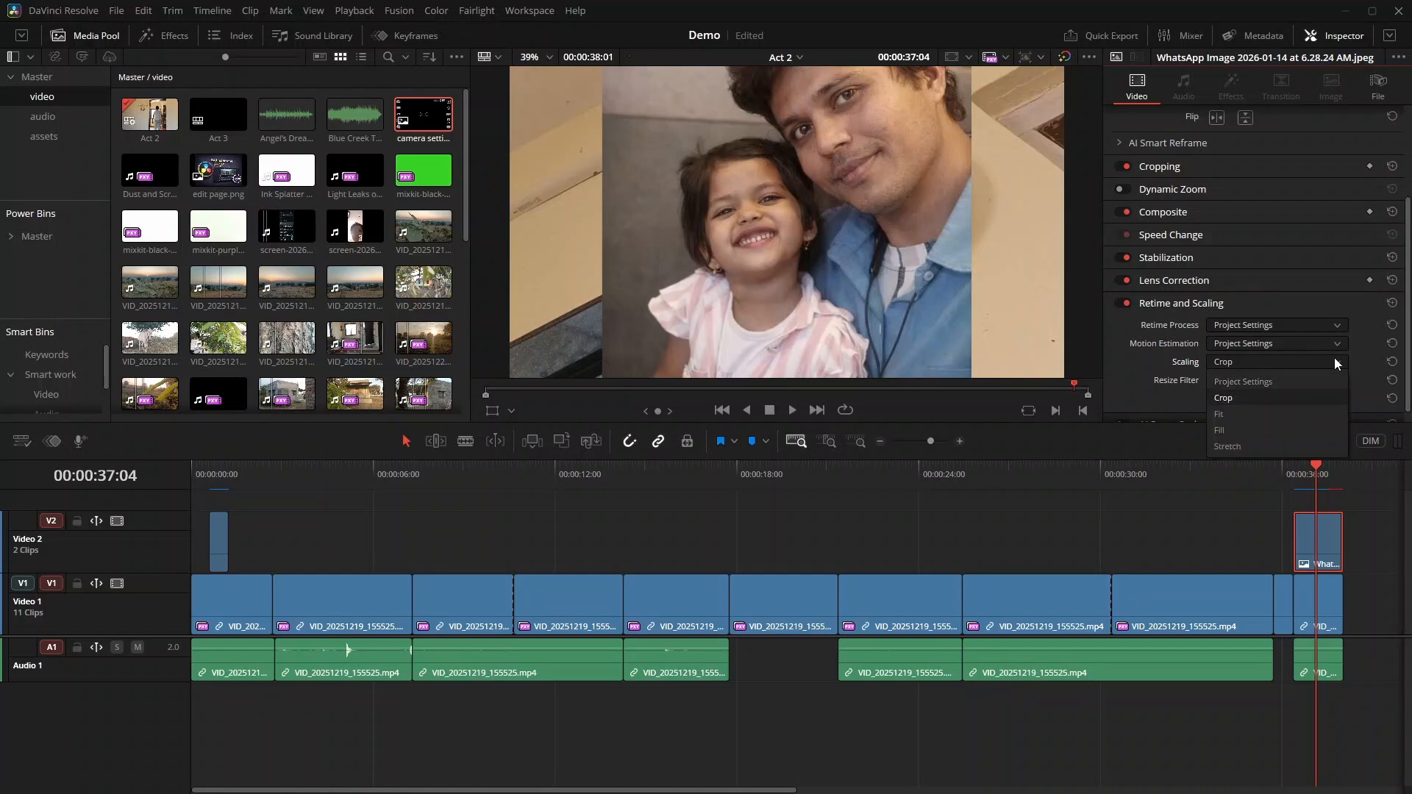
click(1329, 412)
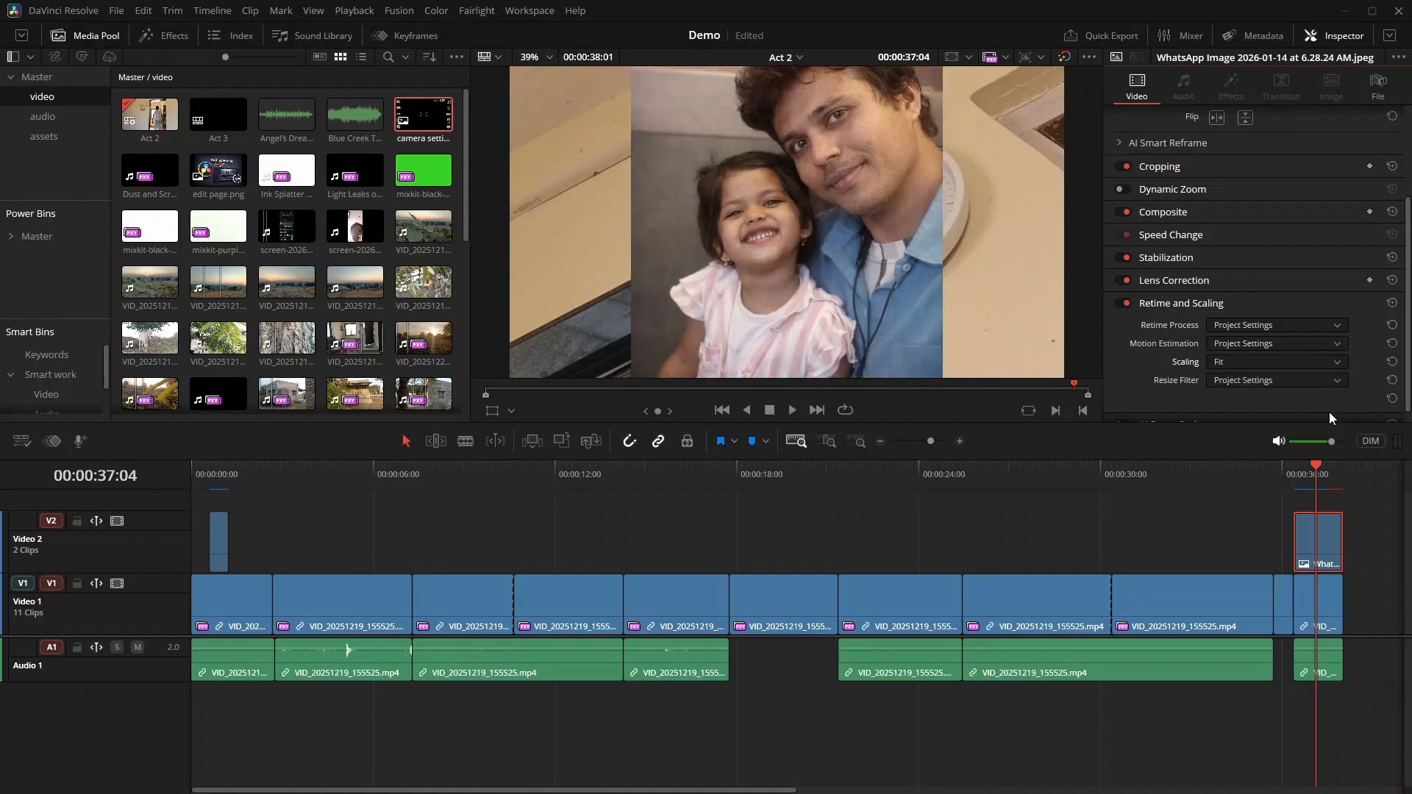
Try Fill and Stretch scaling on the portrait photo at the end of the Act 2 timeline.
click(1339, 363)
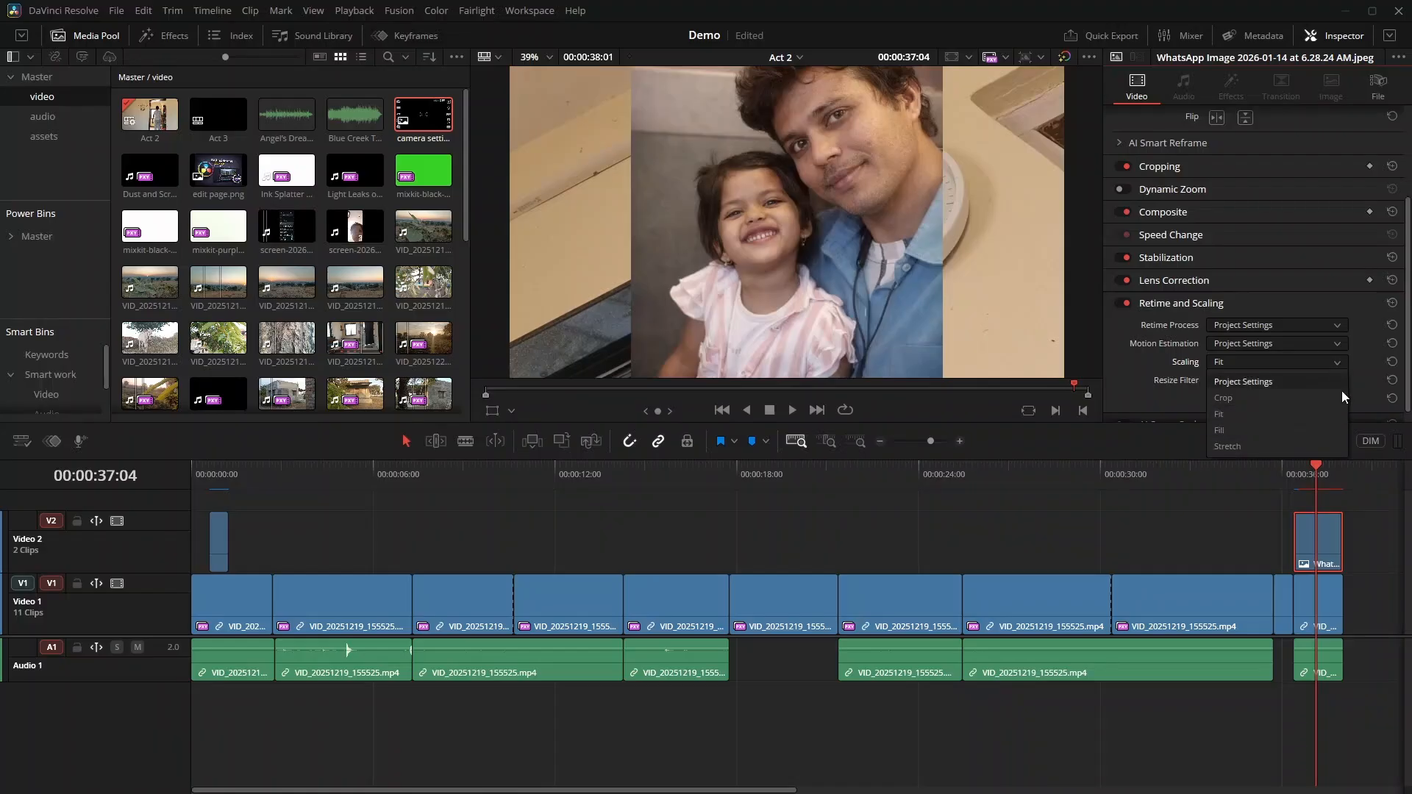
click(1328, 431)
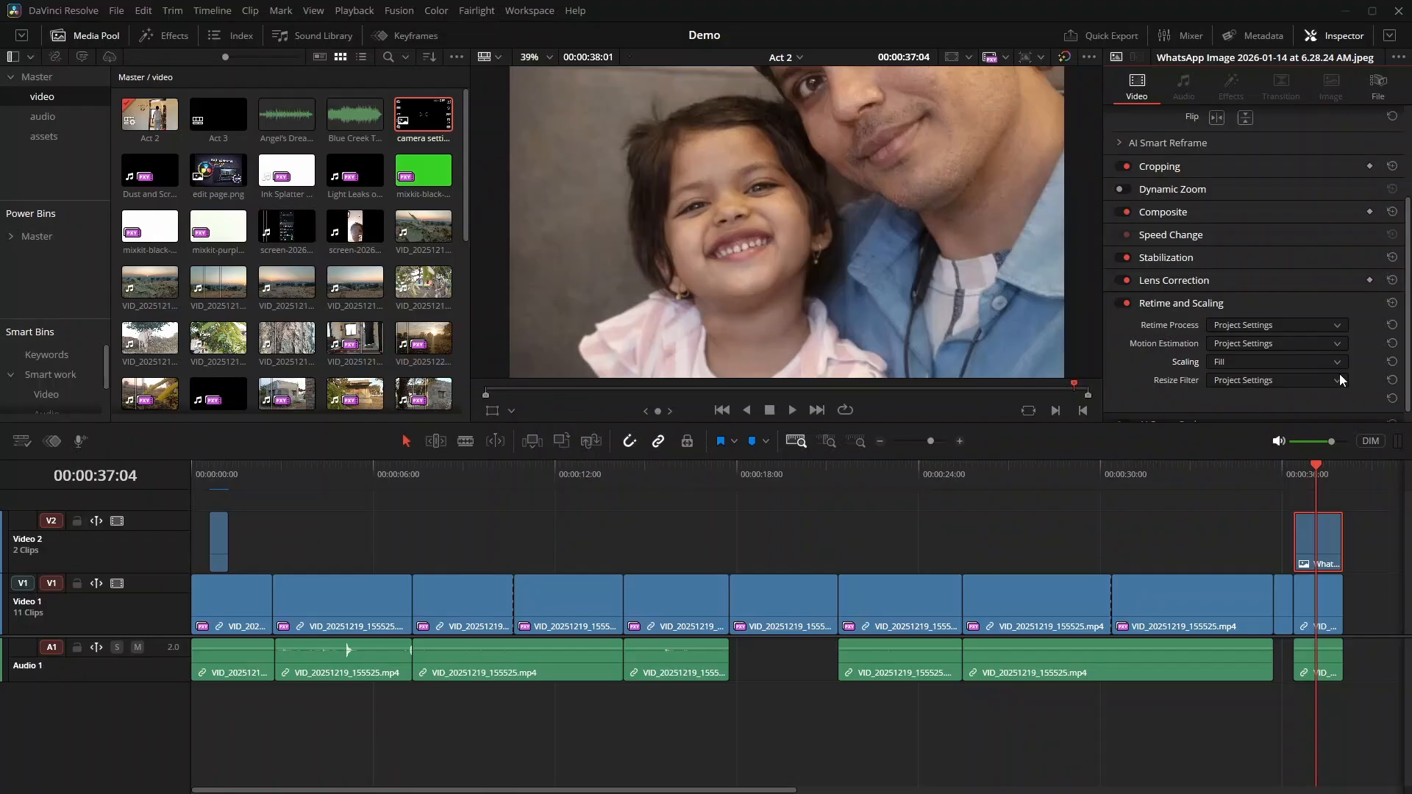
click(1336, 362)
click(1326, 446)
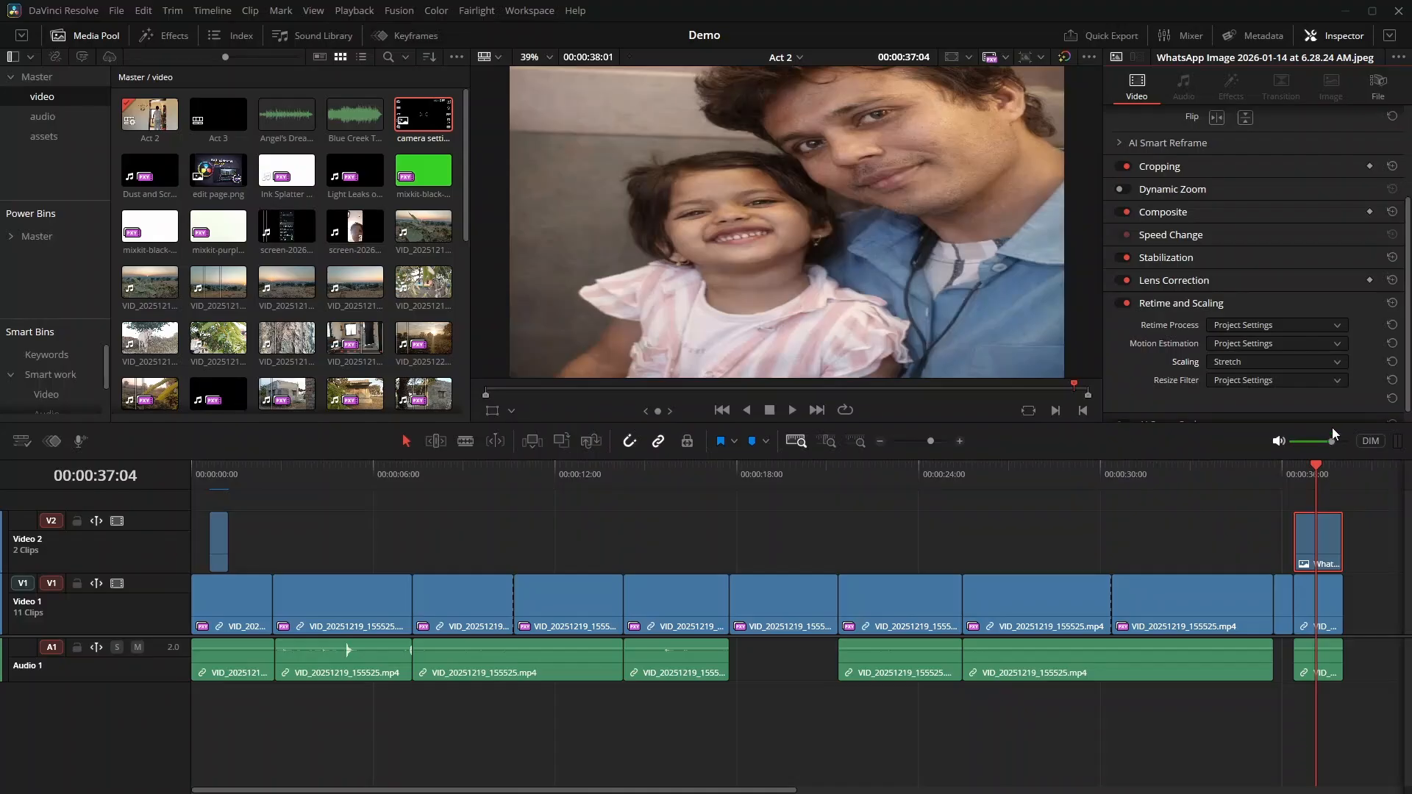
Return the portrait photo's Scaling to Project Settings and collapse the Retime and Scaling section.
click(1338, 360)
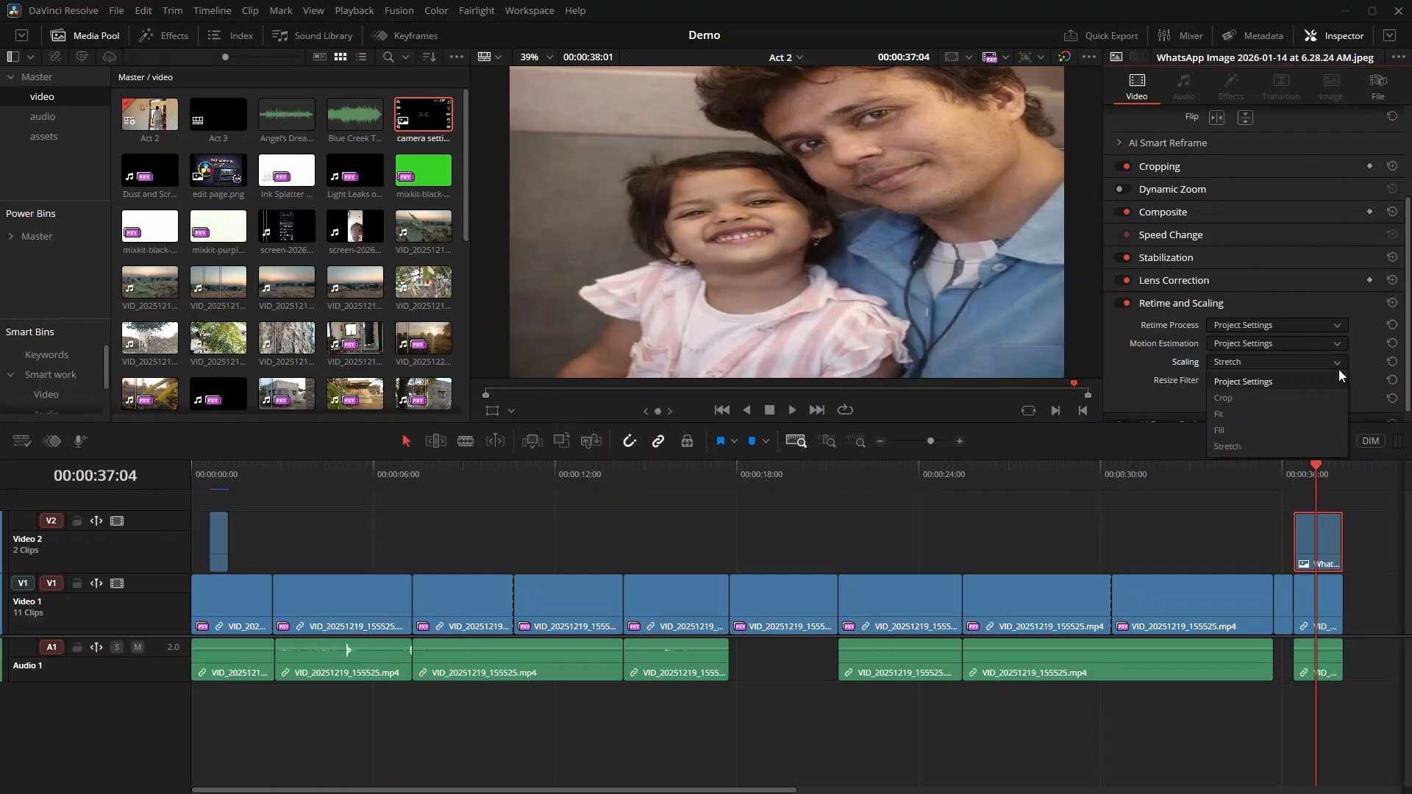
click(1331, 380)
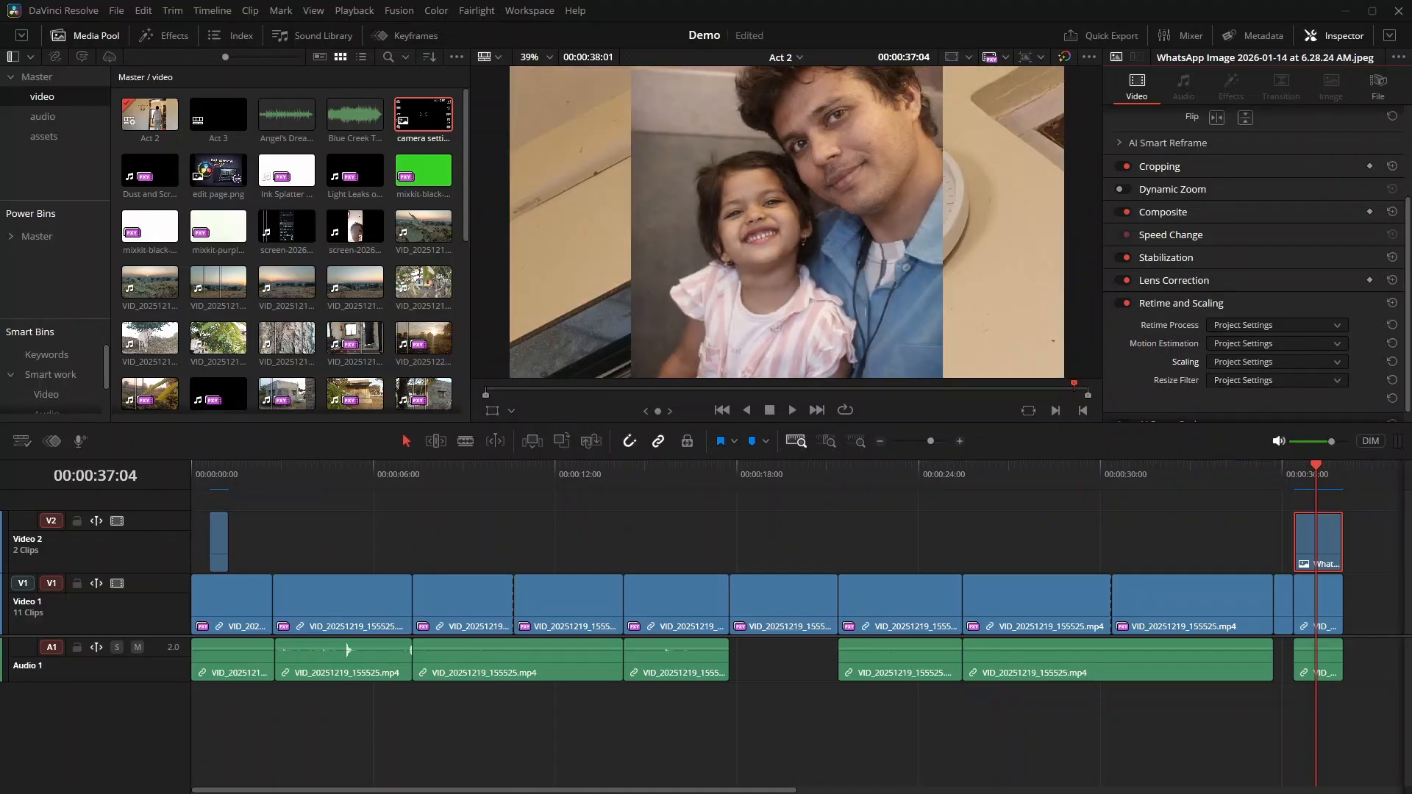
click(1220, 302)
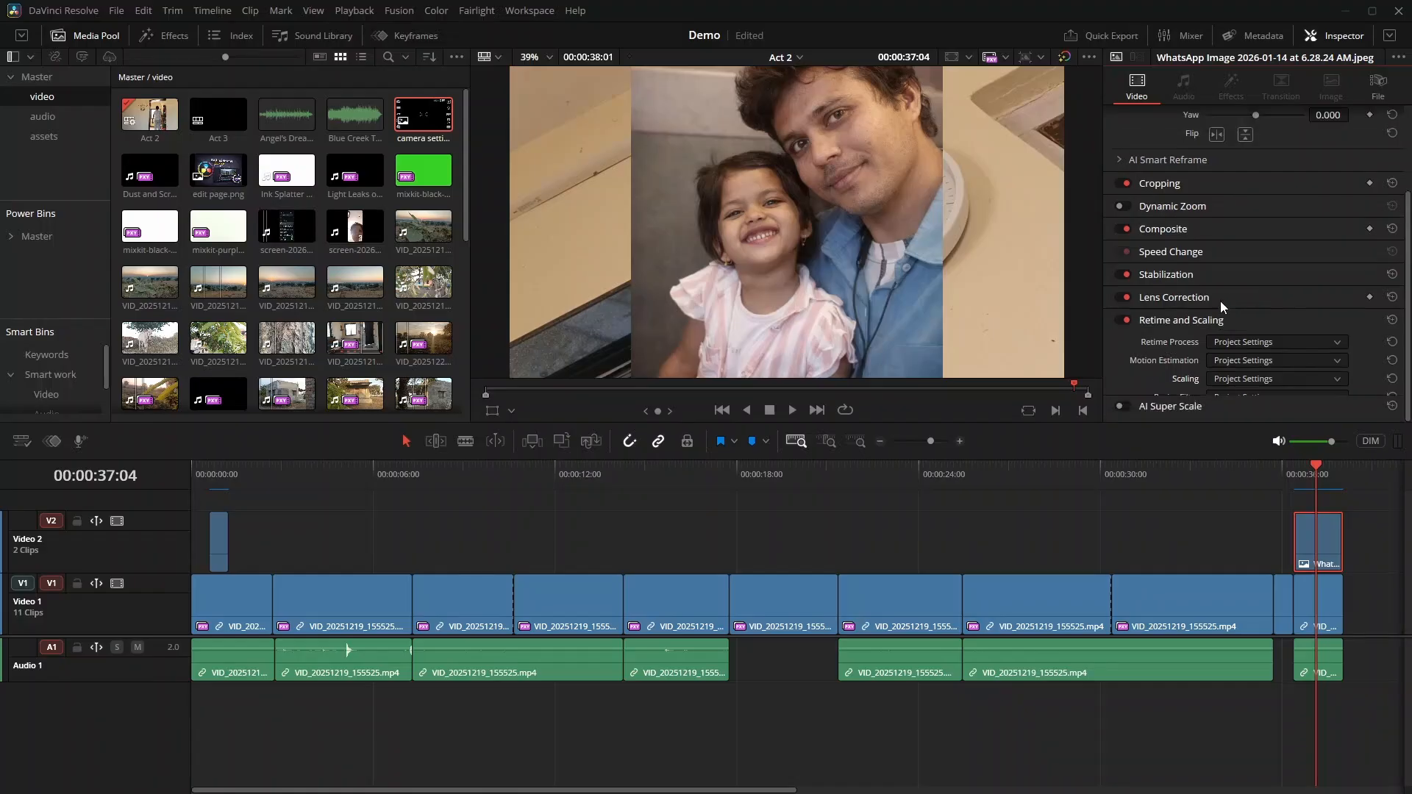
Enable AI Super Scale for the portrait photo and review its Super Scale factors, keeping 2x Enhanced.
click(1178, 409)
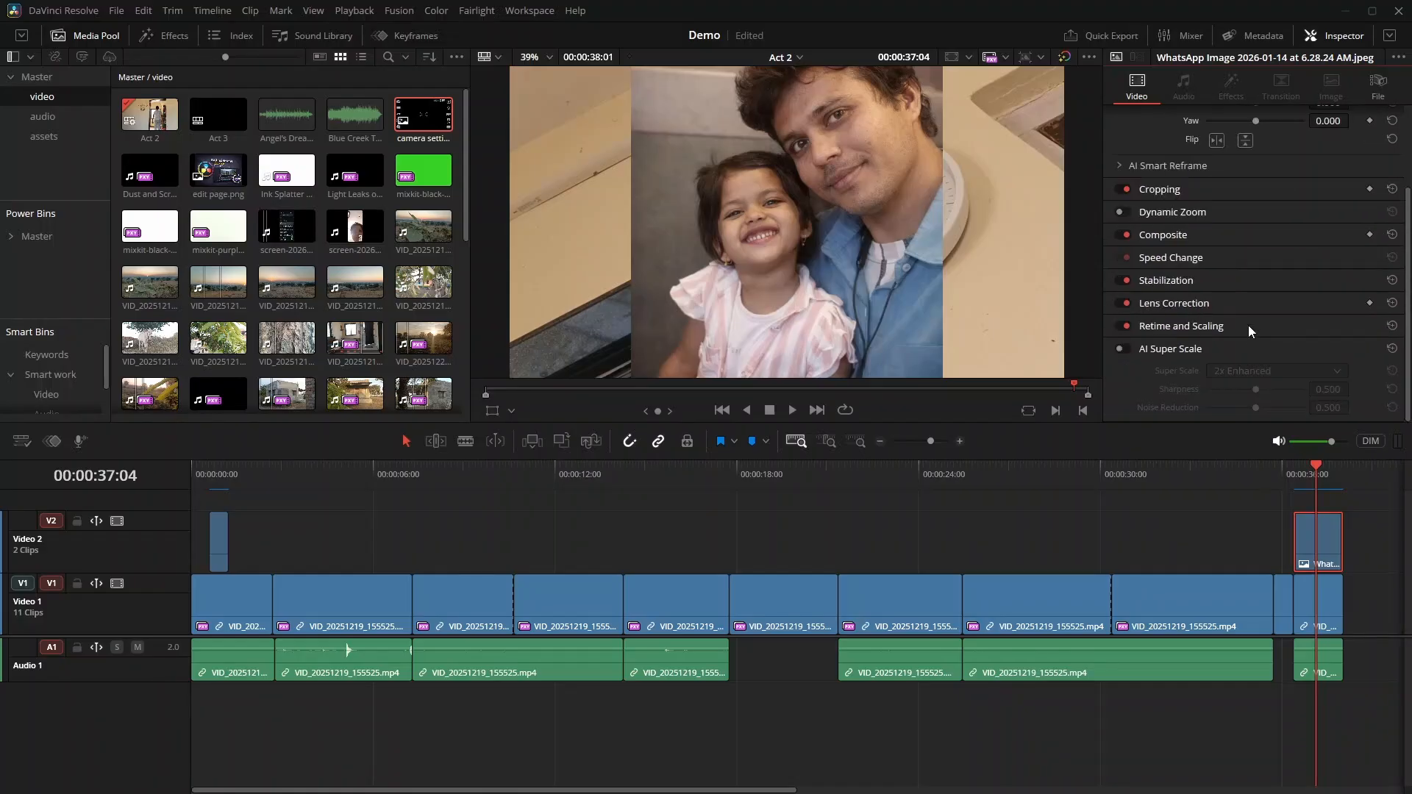
click(1122, 350)
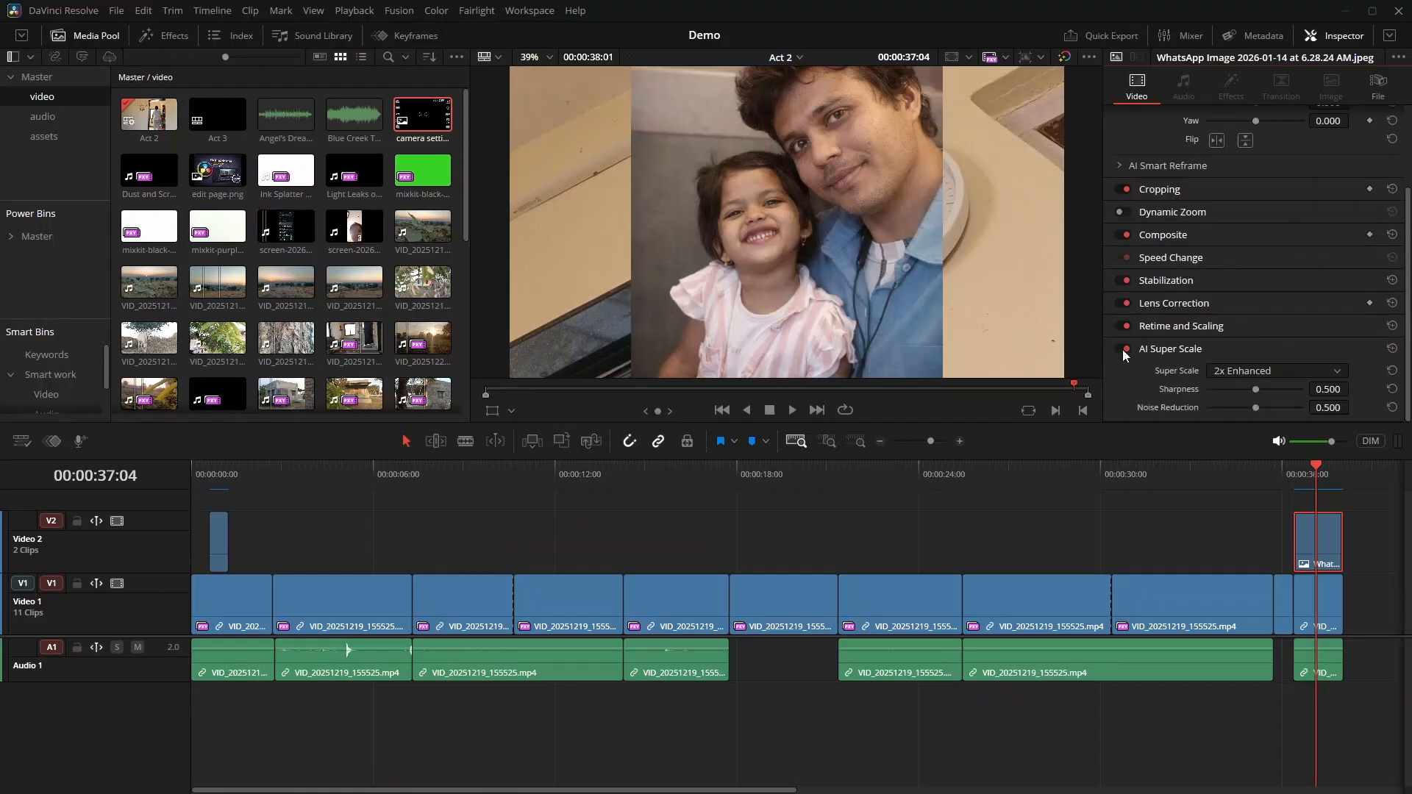
click(1343, 373)
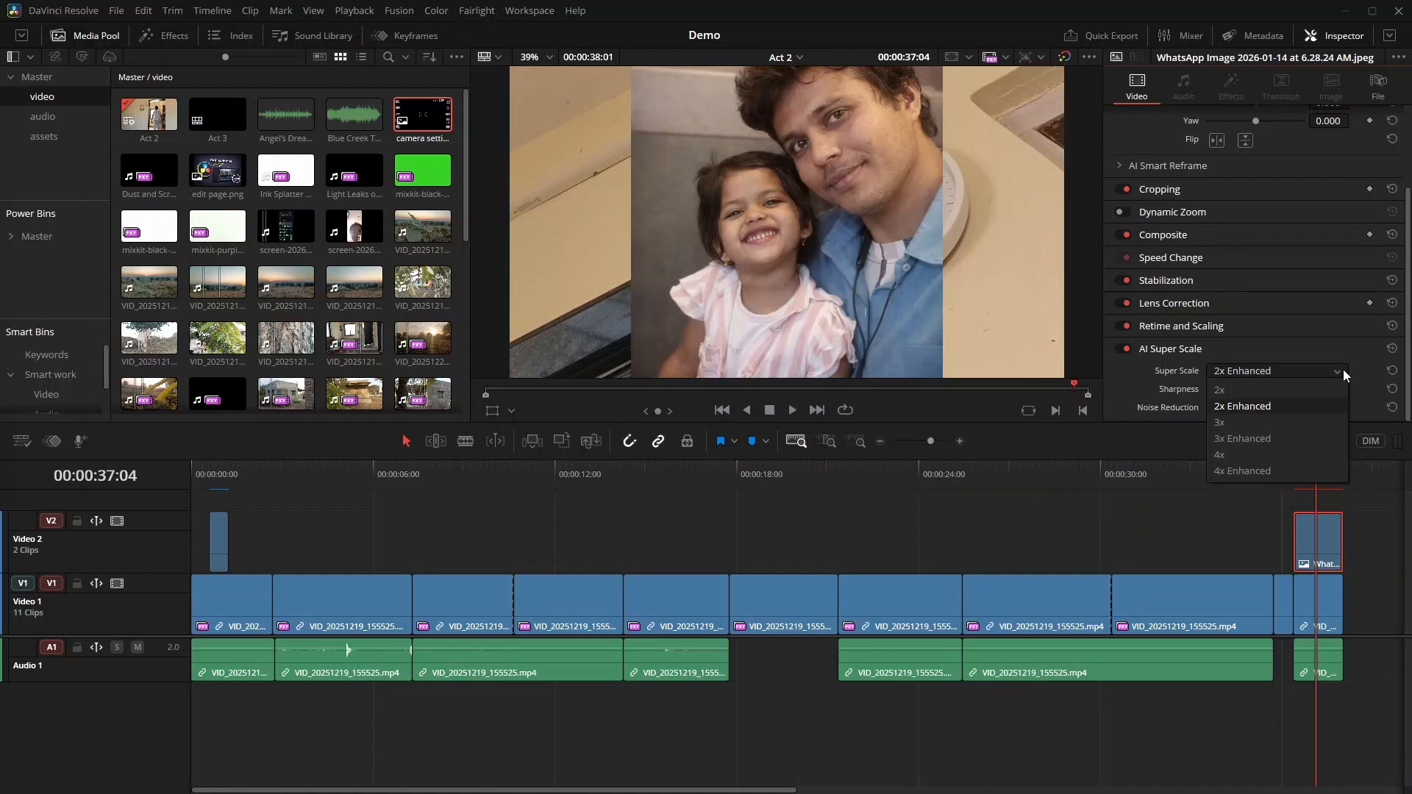
click(1339, 469)
scroll(1365, 351, up, 2)
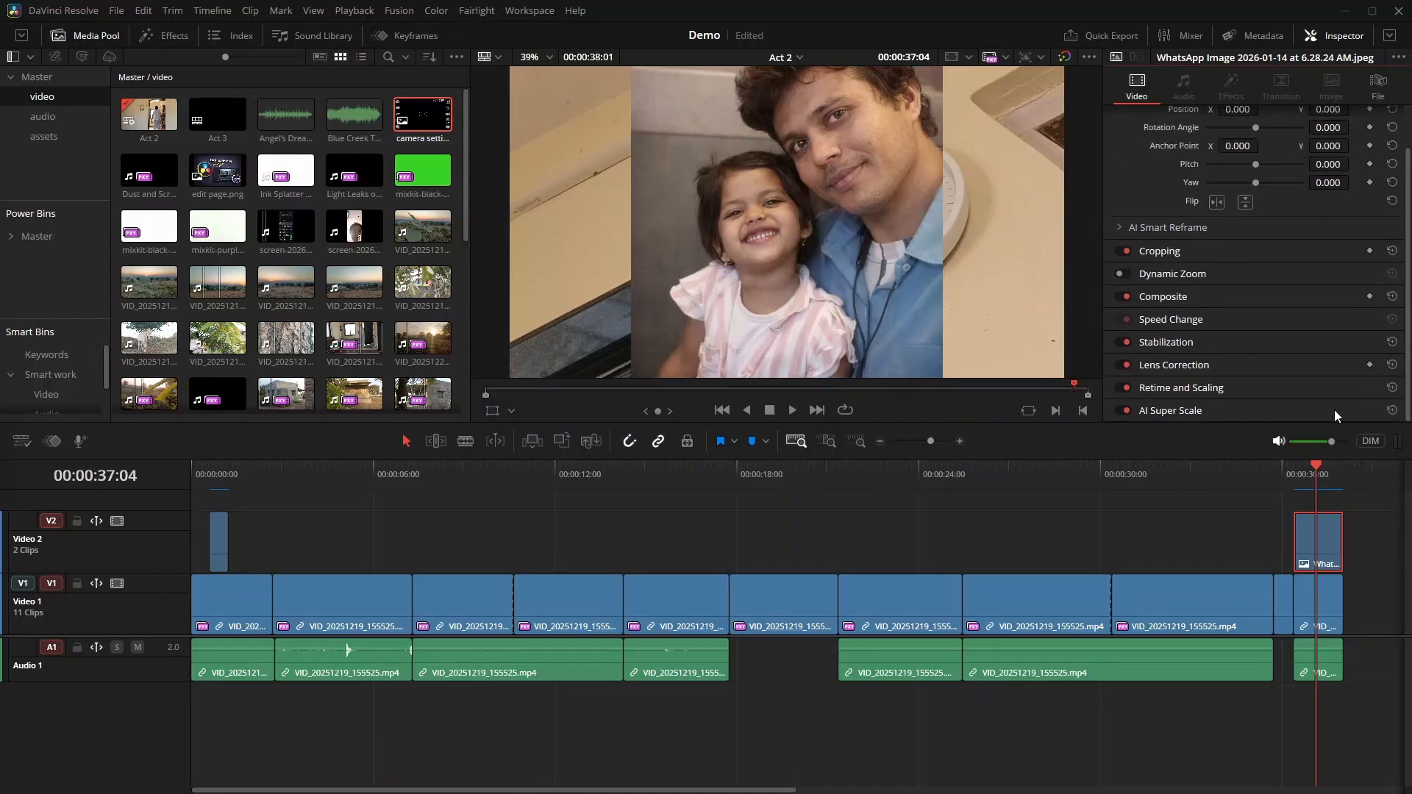
scroll(1282, 412, down, 2)
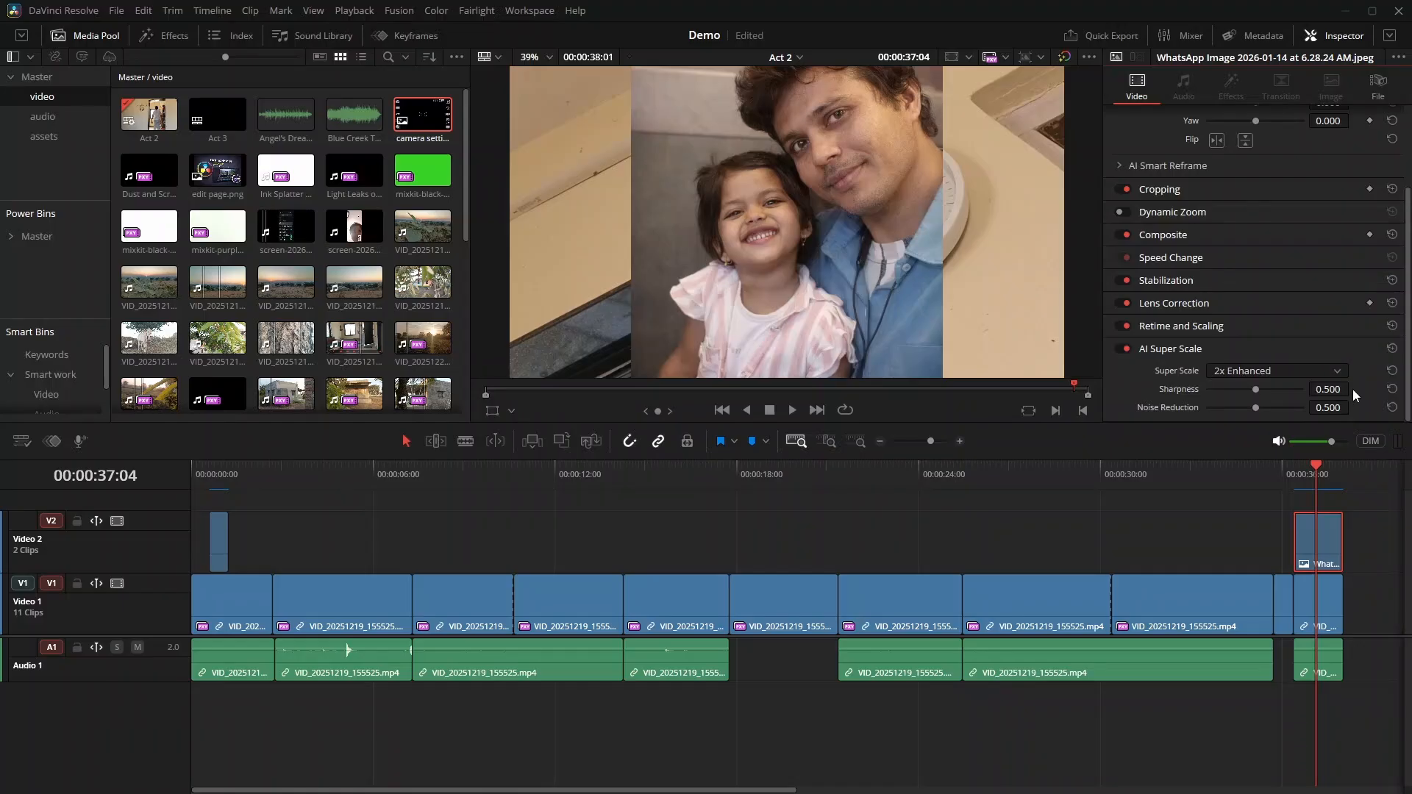